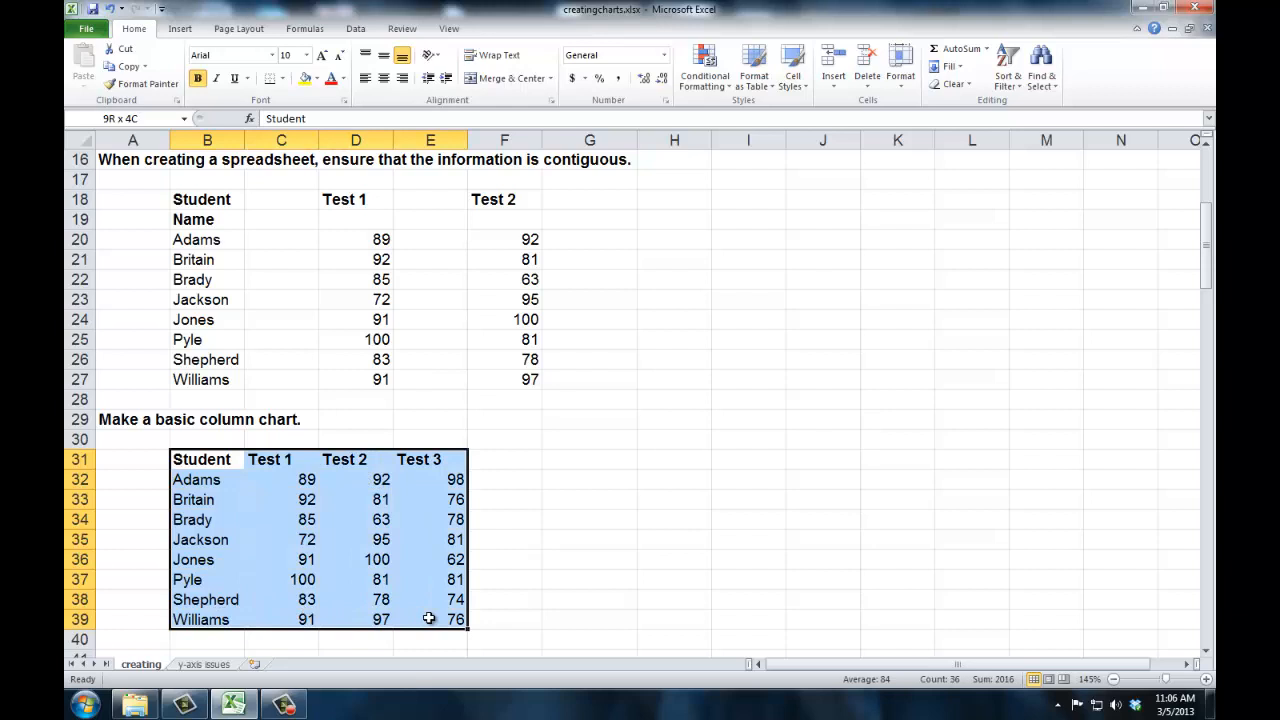
# Select parts of the Test 1 and Test 2 table to examine how blank rows and columns break the data's contiguity.
pyautogui.moveTo(429, 619); pyautogui.dragTo(429, 619)
pyautogui.moveTo(257, 219); pyautogui.dragTo(527, 226)
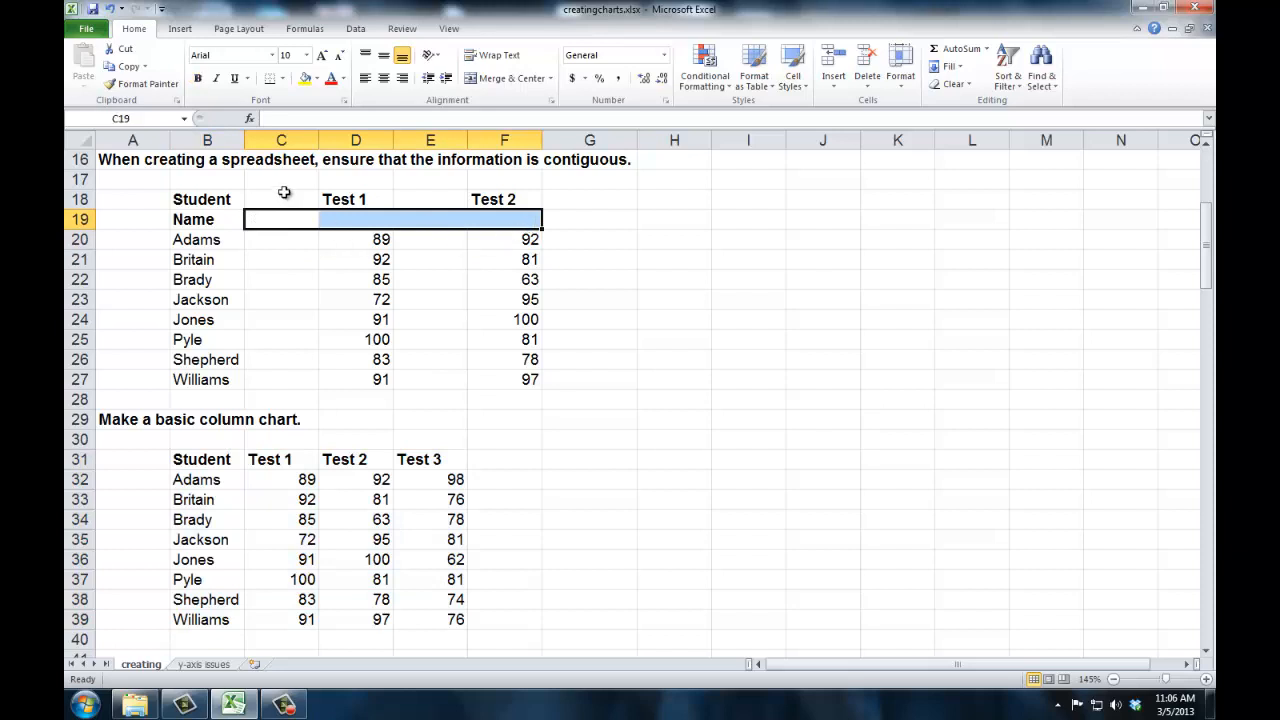
pyautogui.moveTo(285, 199); pyautogui.dragTo(318, 358)
pyautogui.moveTo(432, 200); pyautogui.dragTo(430, 381)
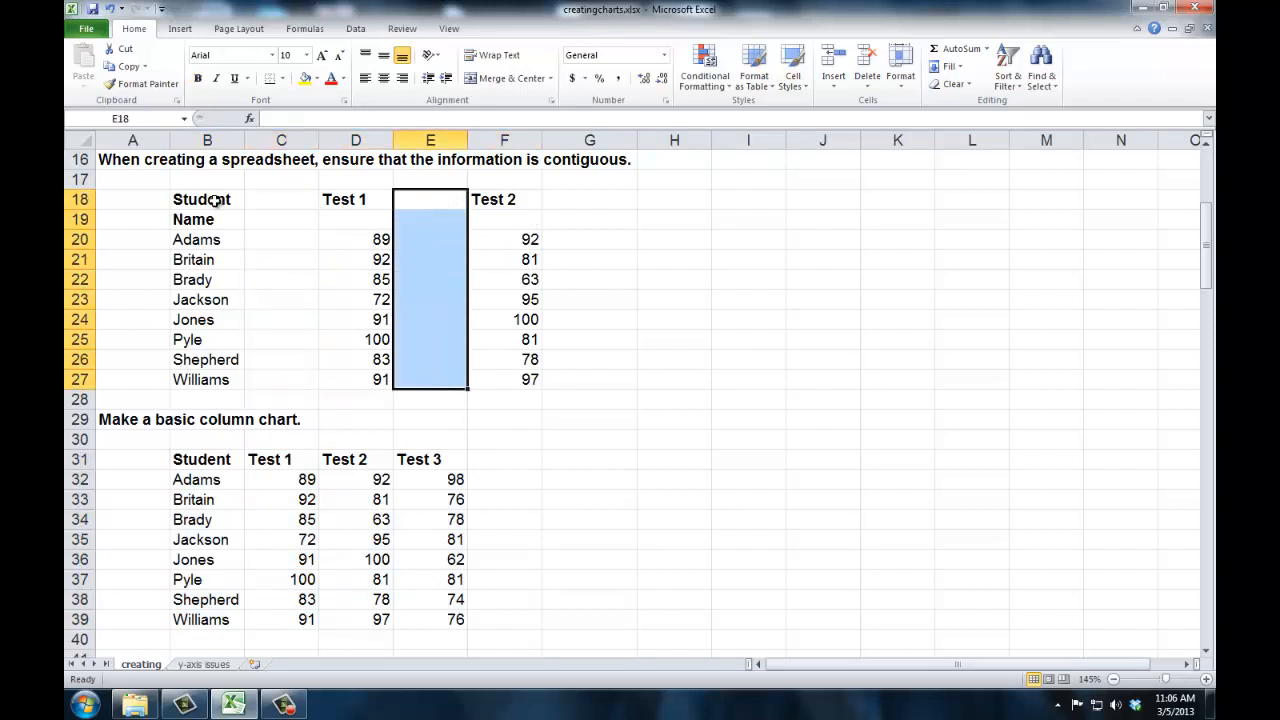
pyautogui.moveTo(216, 201); pyautogui.dragTo(496, 384)
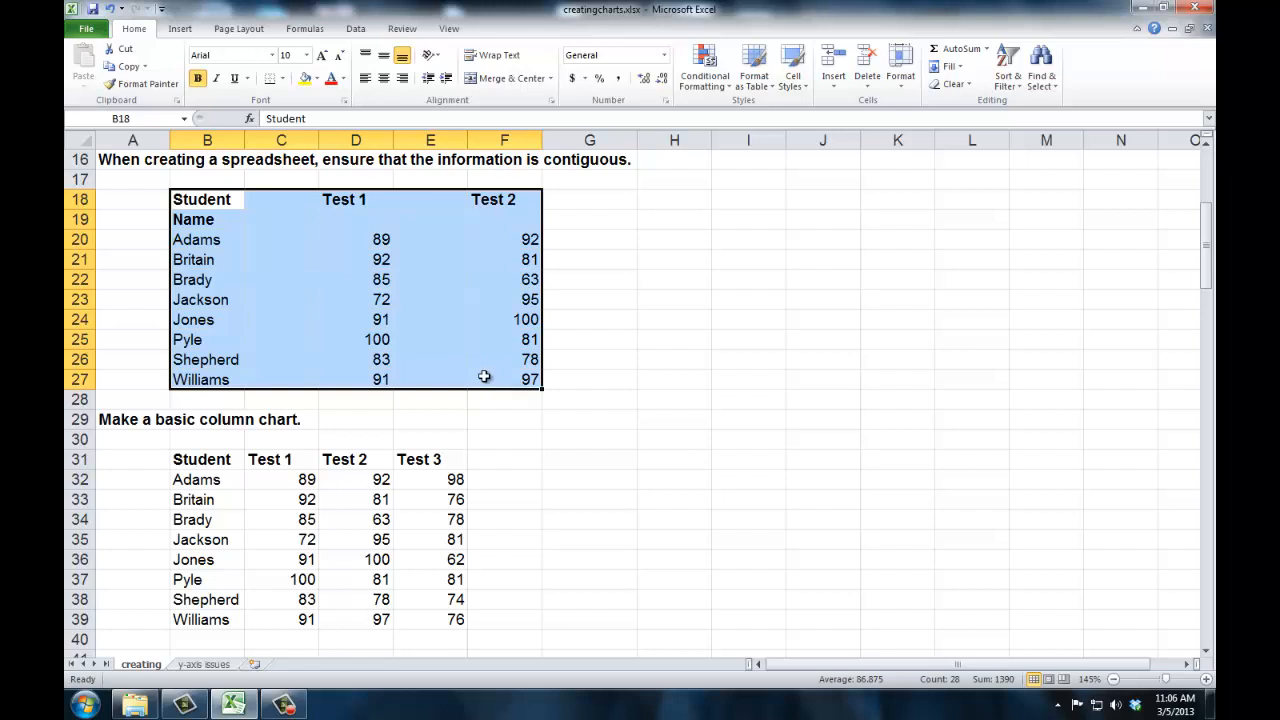
pyautogui.click(286, 202)
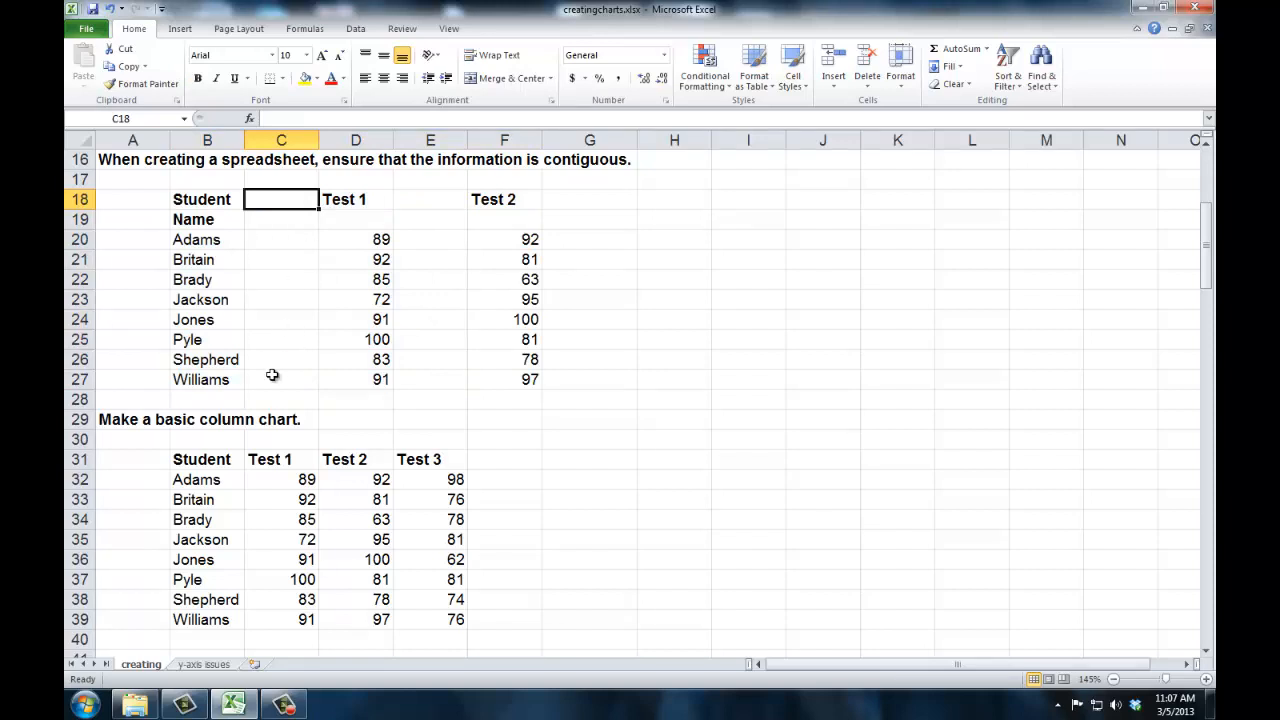
# Insert a 3-D clustered column chart from the Student, Test 1, Test 2 and Test 3 table and move it beside the data.
pyautogui.scroll(-2, 272, 375)
pyautogui.scroll(-2, 272, 375)
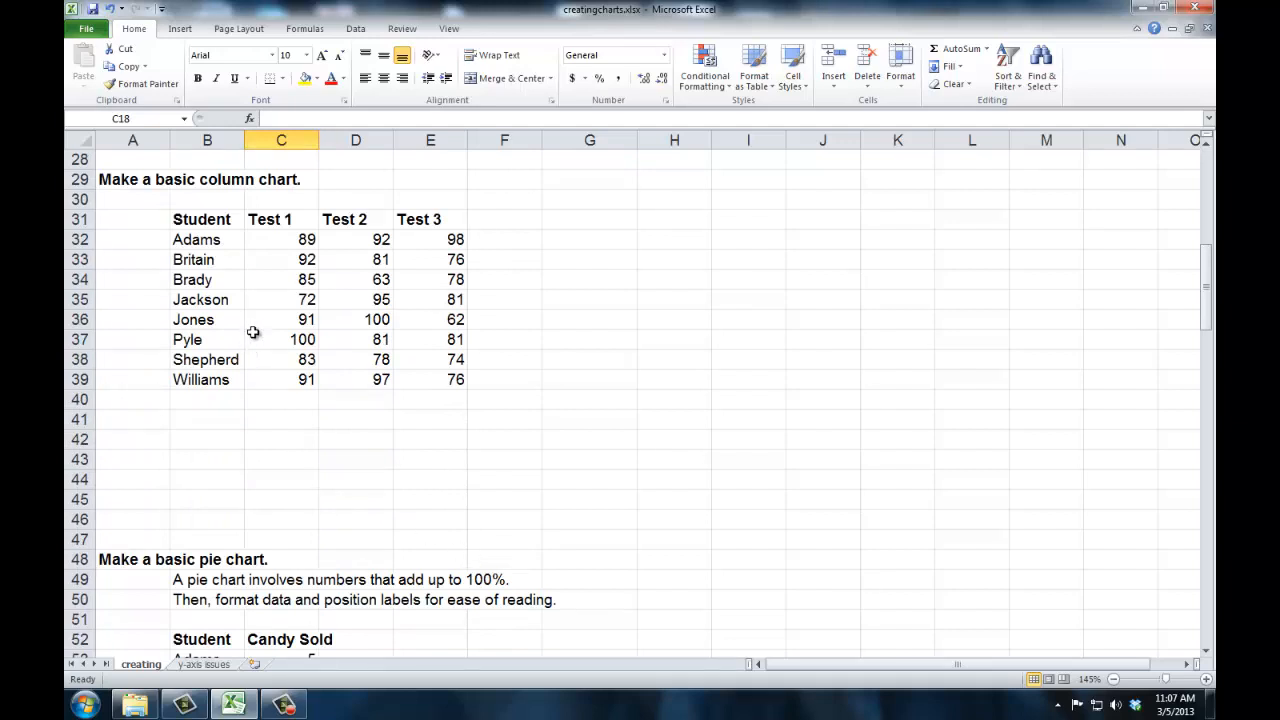
pyautogui.moveTo(211, 214); pyautogui.dragTo(438, 383)
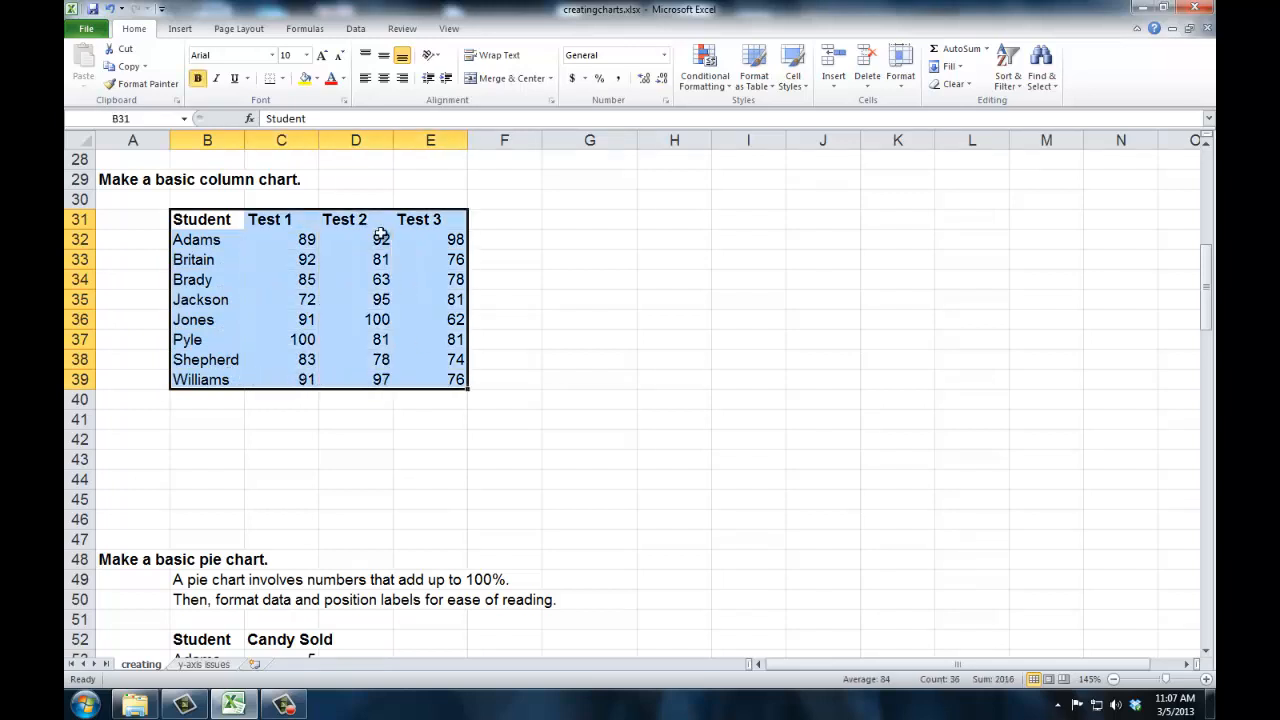
pyautogui.click(184, 31)
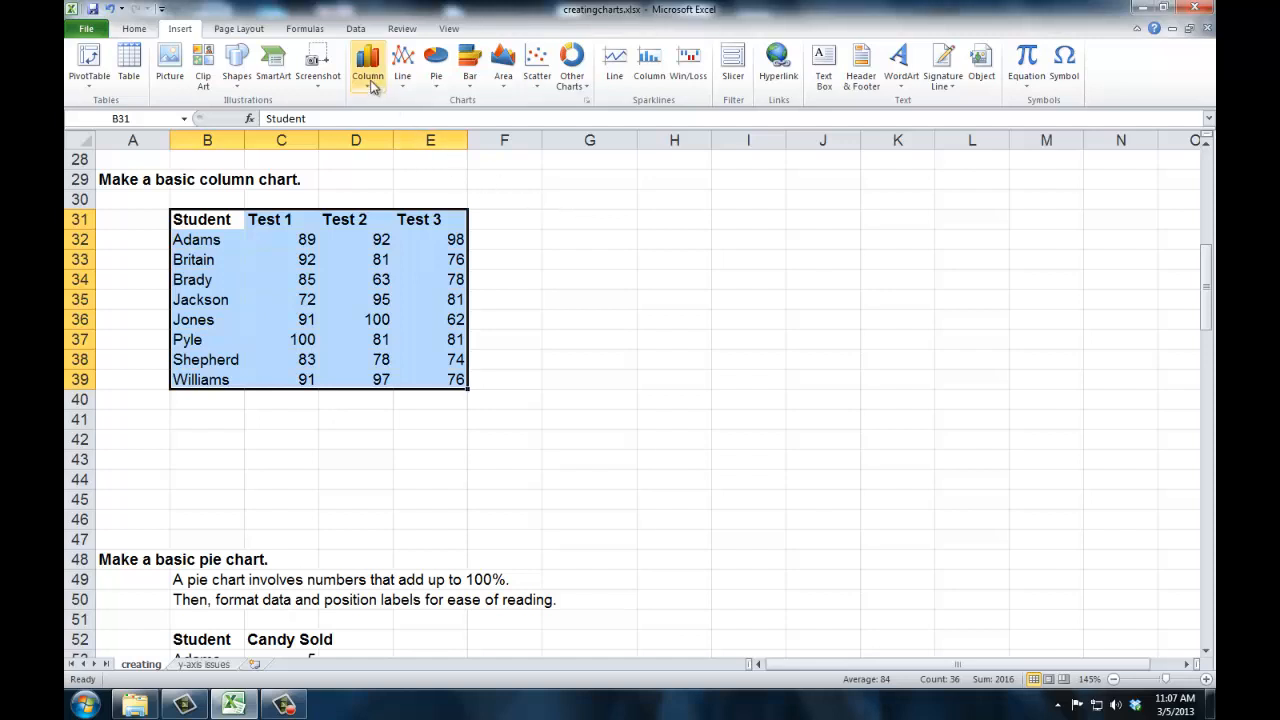
pyautogui.click(372, 87)
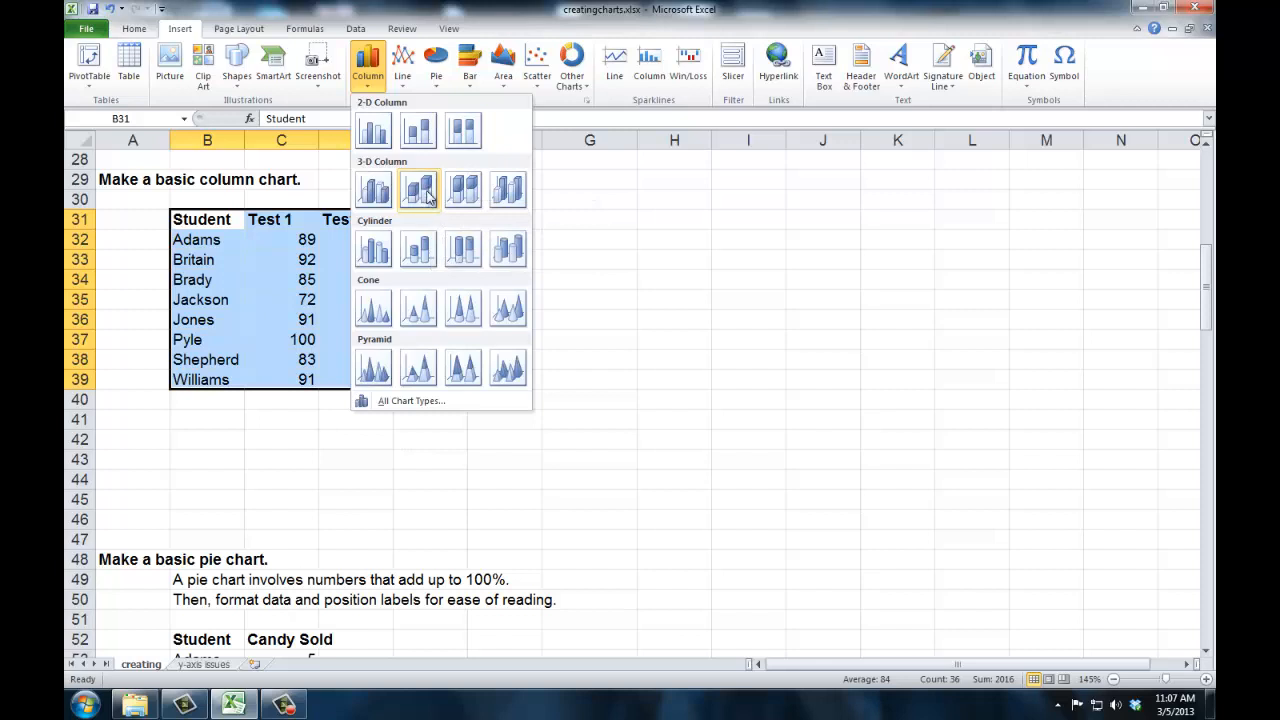
pyautogui.click(372, 191)
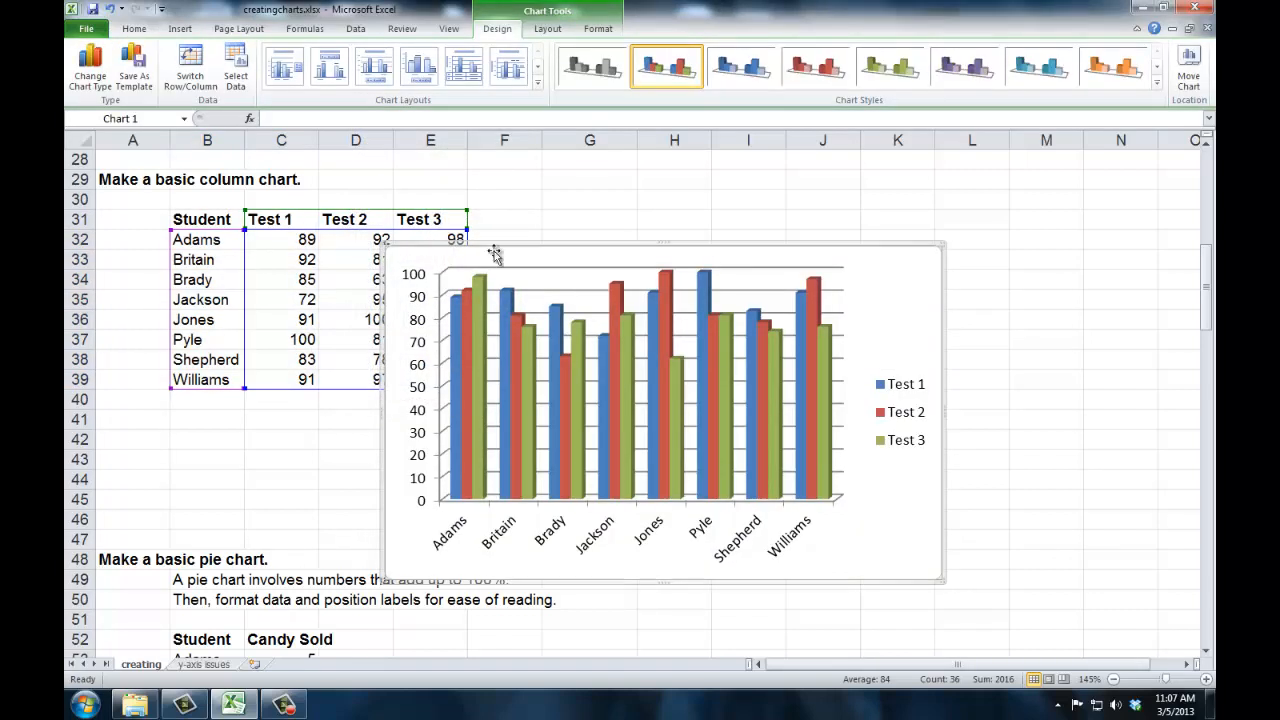
pyautogui.moveTo(866, 261); pyautogui.dragTo(1004, 216)
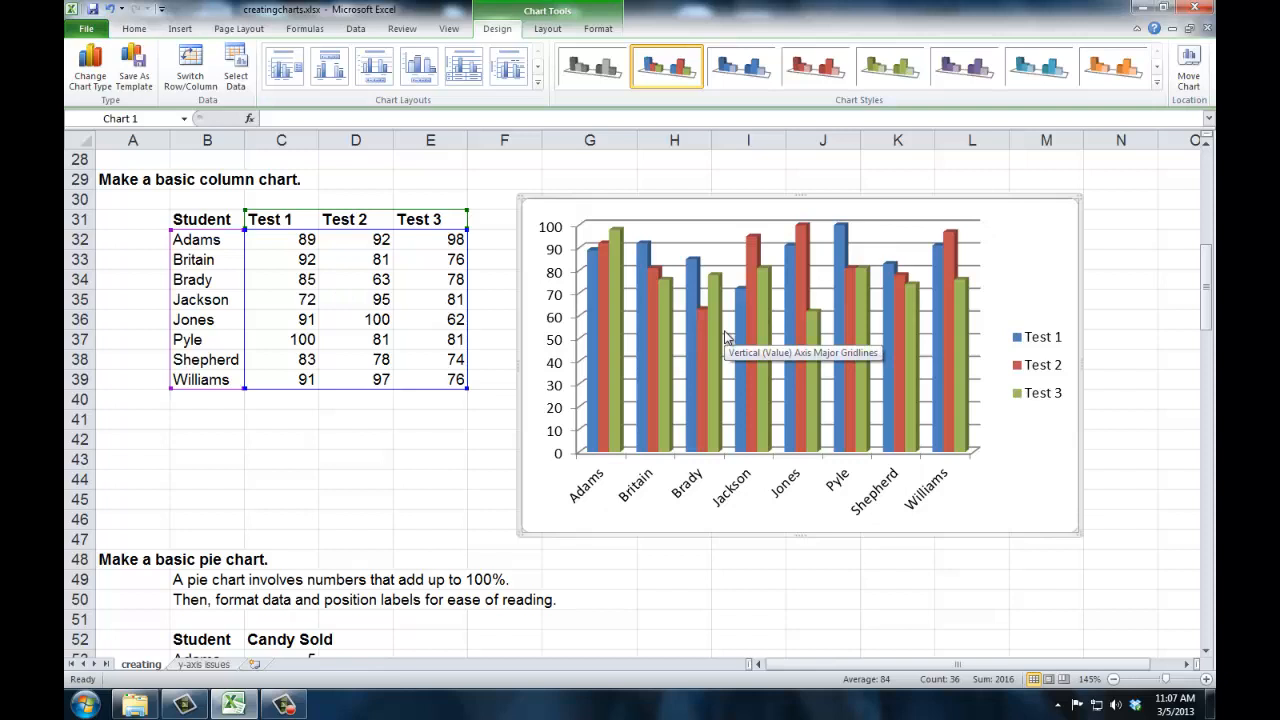
# Insert a 2-D pie chart from the Student and Candy Sold columns, excluding the Total row.
pyautogui.scroll(-5, 726, 338)
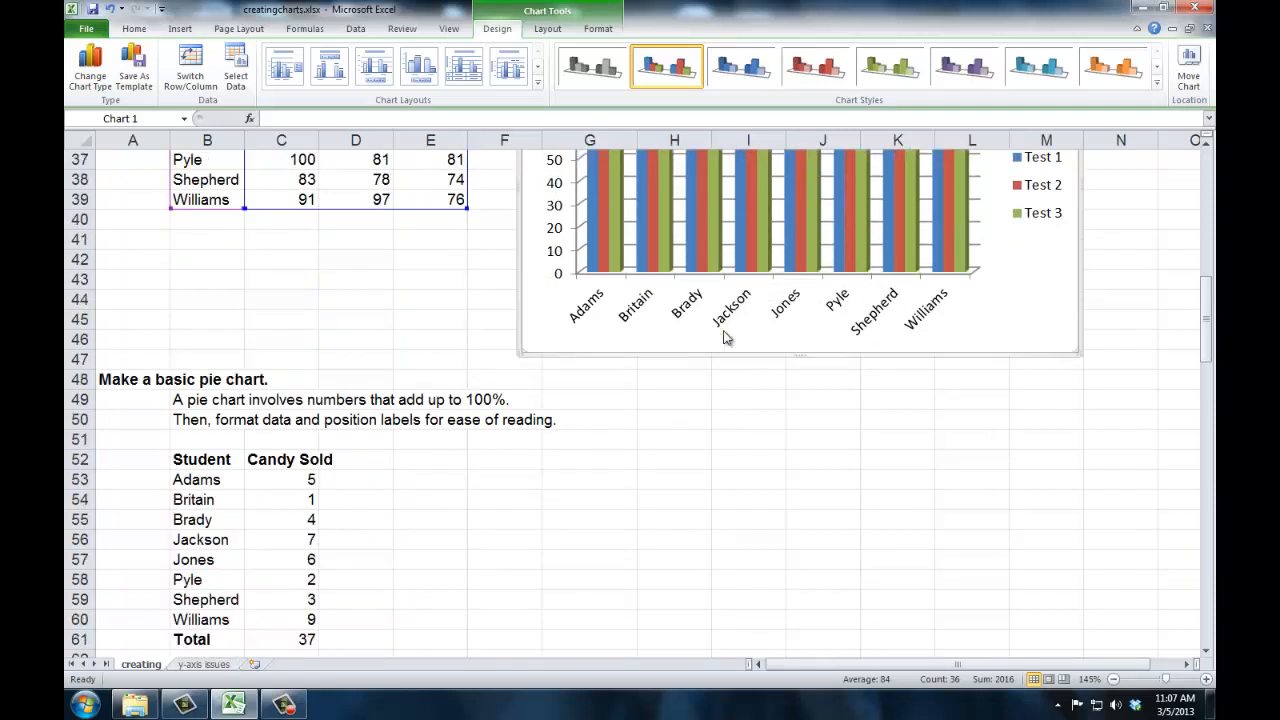
pyautogui.scroll(-1, 726, 338)
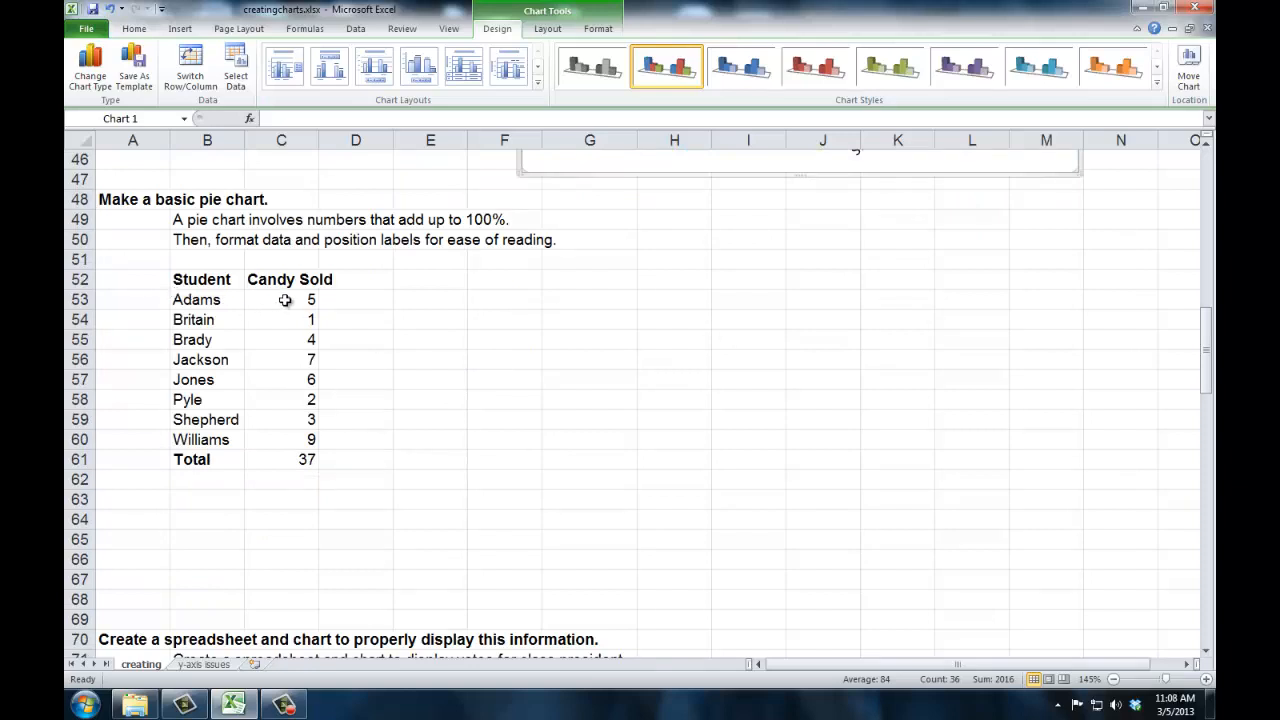
pyautogui.moveTo(285, 300); pyautogui.dragTo(293, 435)
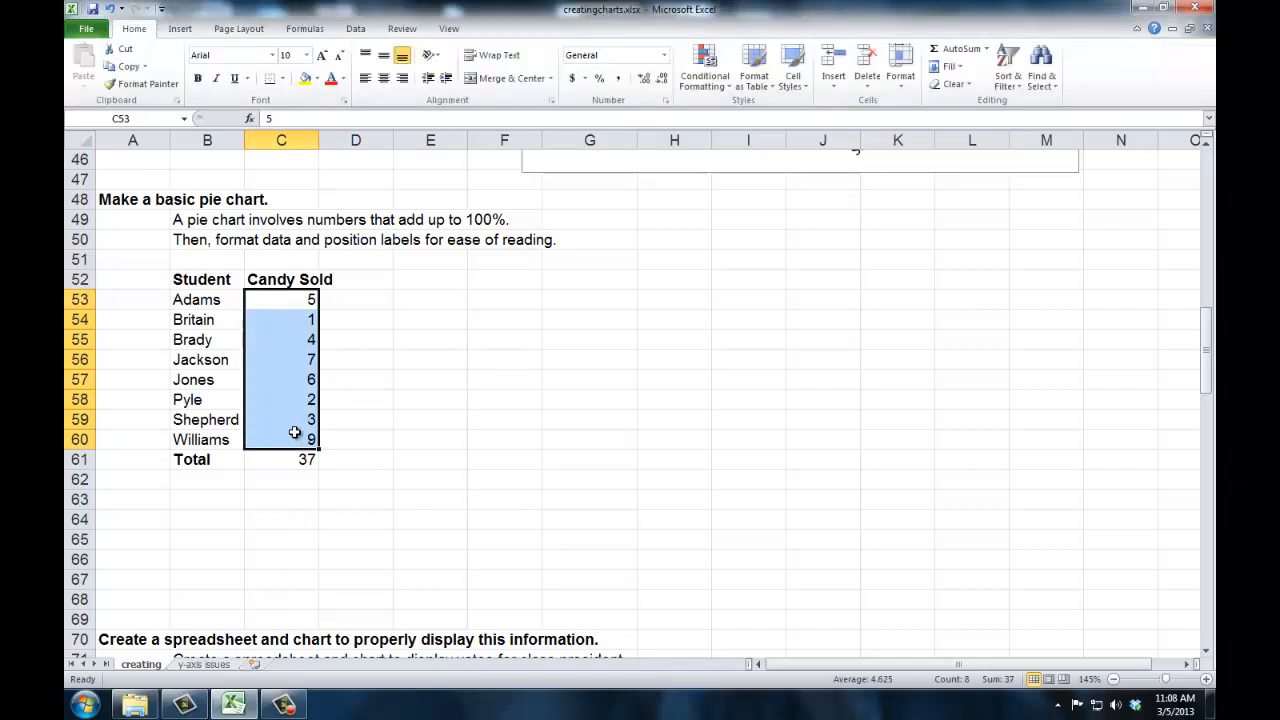
pyautogui.click(203, 280)
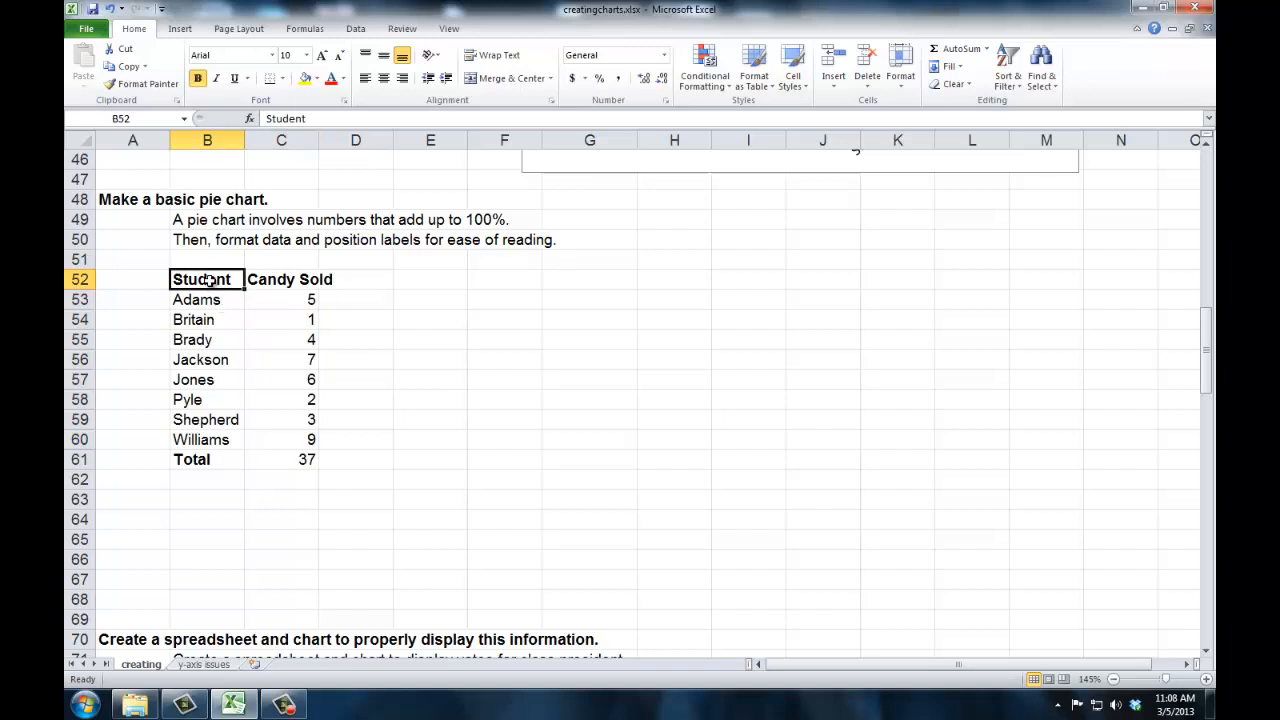
pyautogui.moveTo(207, 281); pyautogui.dragTo(270, 437)
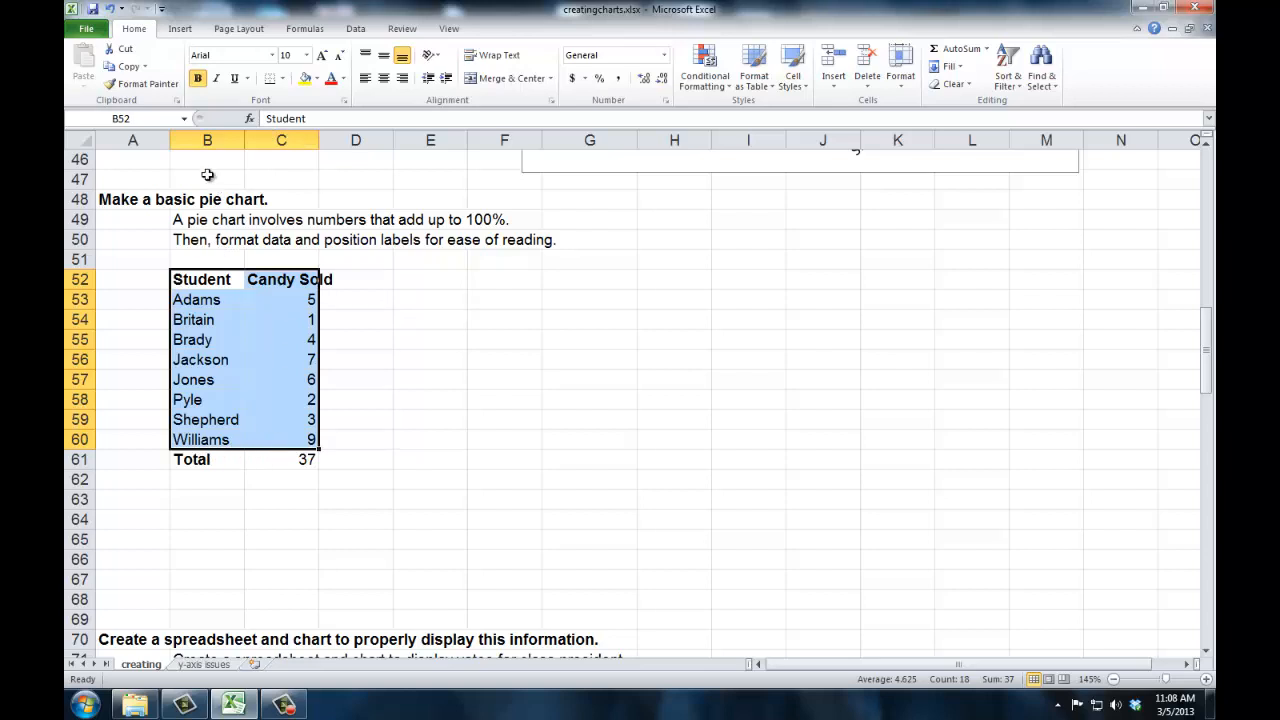
pyautogui.click(180, 29)
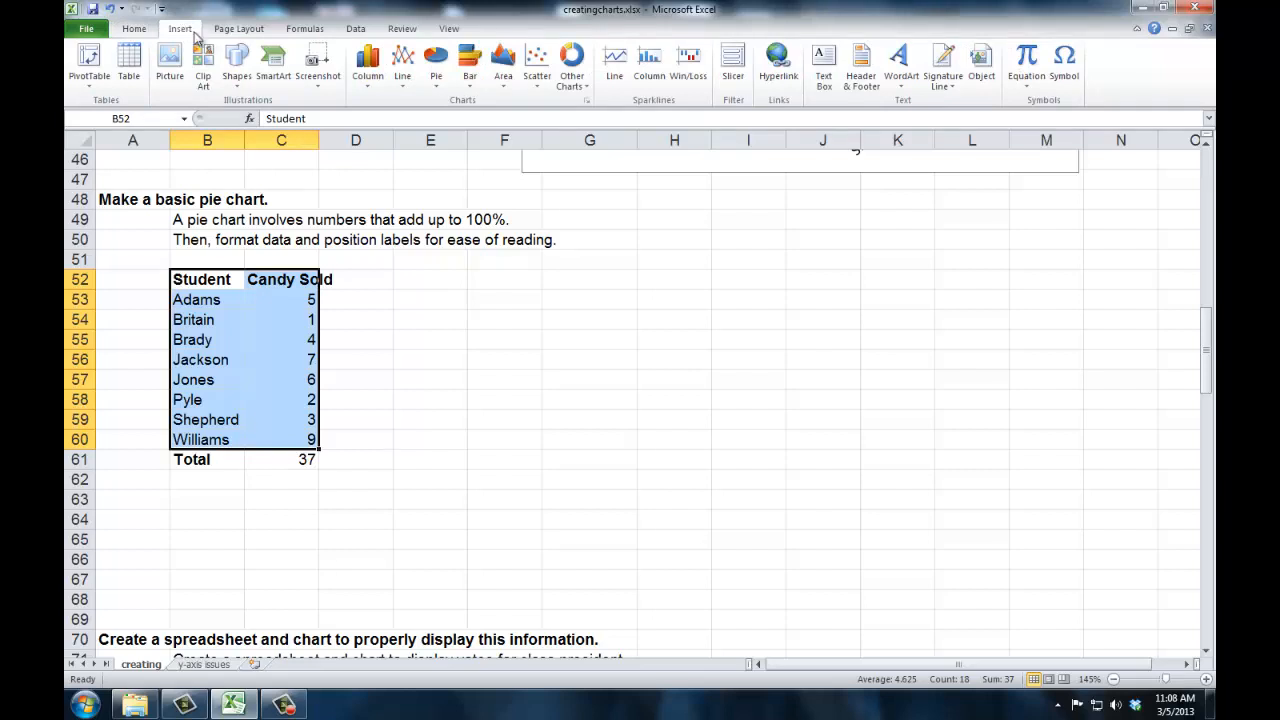
pyautogui.click(436, 80)
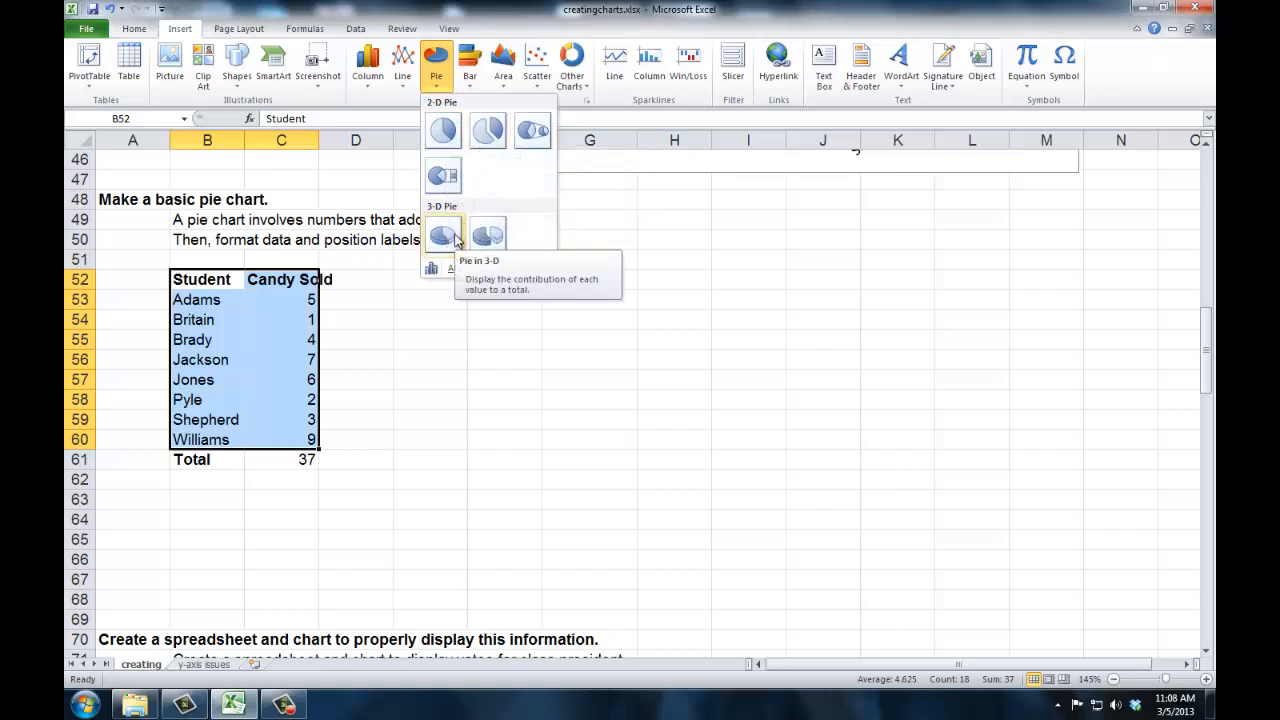
pyautogui.click(443, 130)
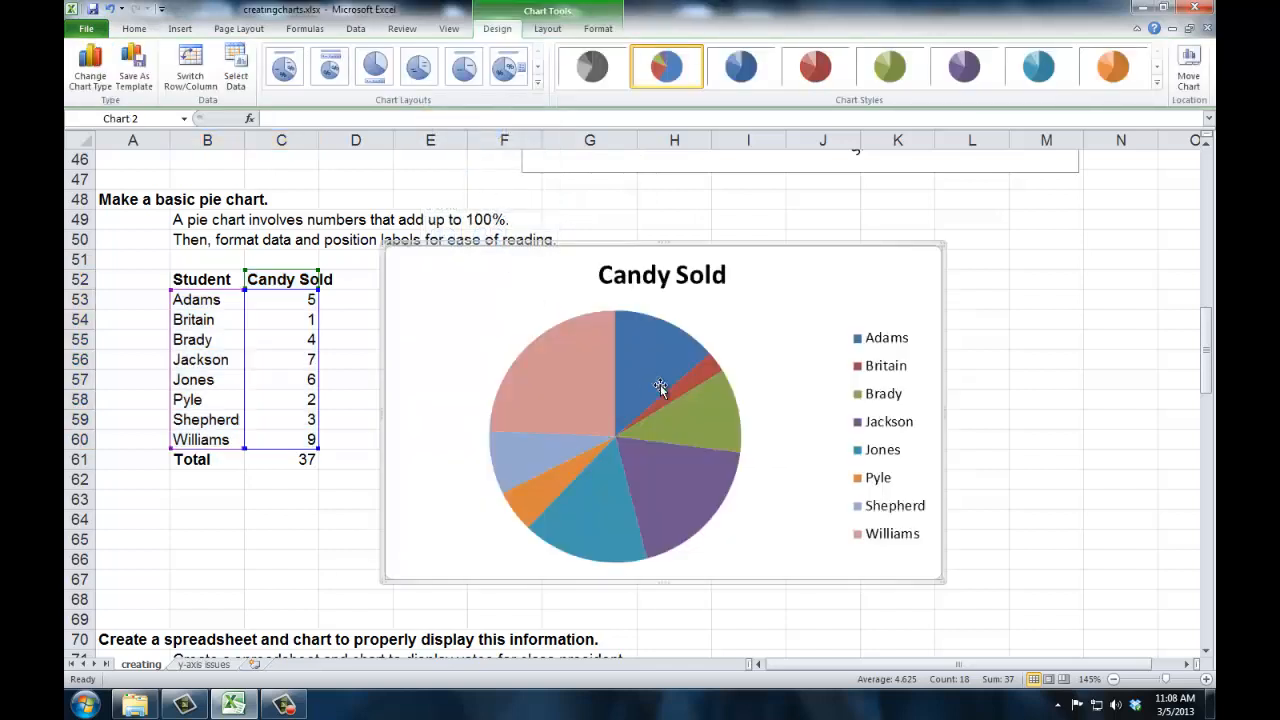
# Nudge the pie chart down slightly and add data labels to its slices.
pyautogui.moveTo(747, 268)
pyautogui.mouseDown()
pyautogui.moveTo(754, 259)
pyautogui.moveTo(755, 280)
pyautogui.mouseUp()
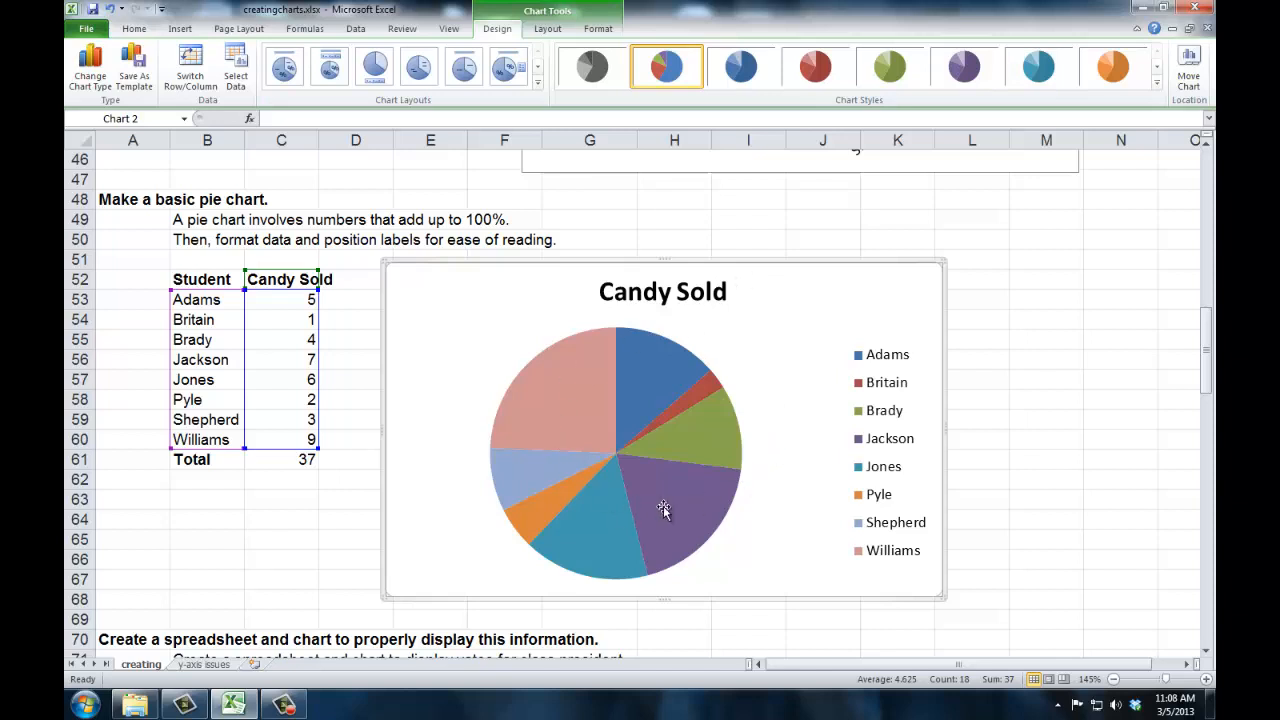
pyautogui.rightClick(592, 380)
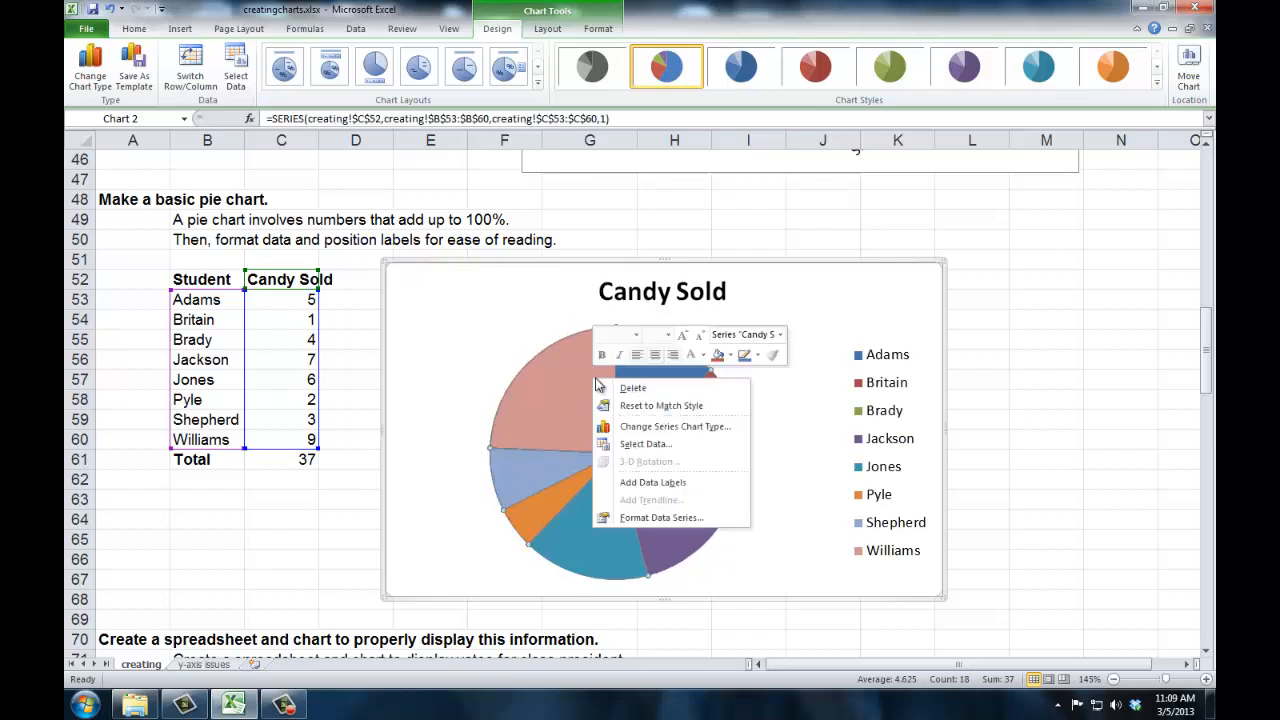
pyautogui.click(640, 483)
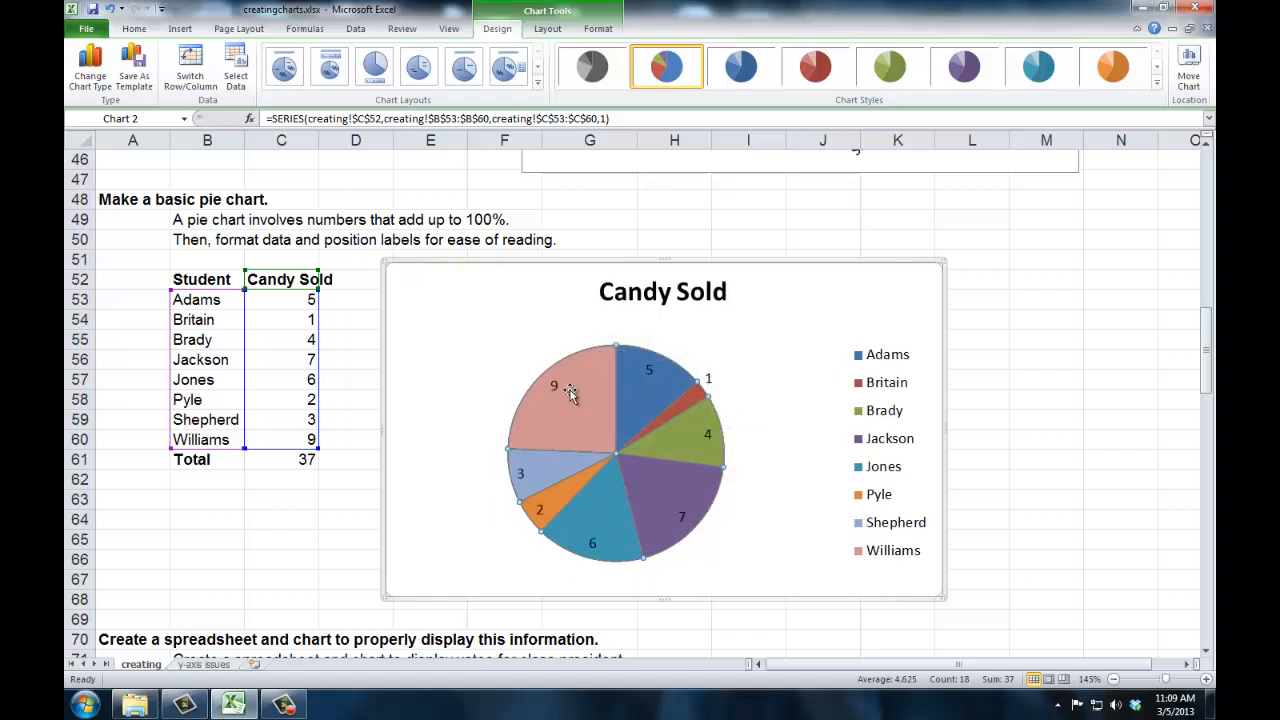
# Format the pie's data labels to show category name and percentage instead of the value.
pyautogui.rightClick(571, 394)
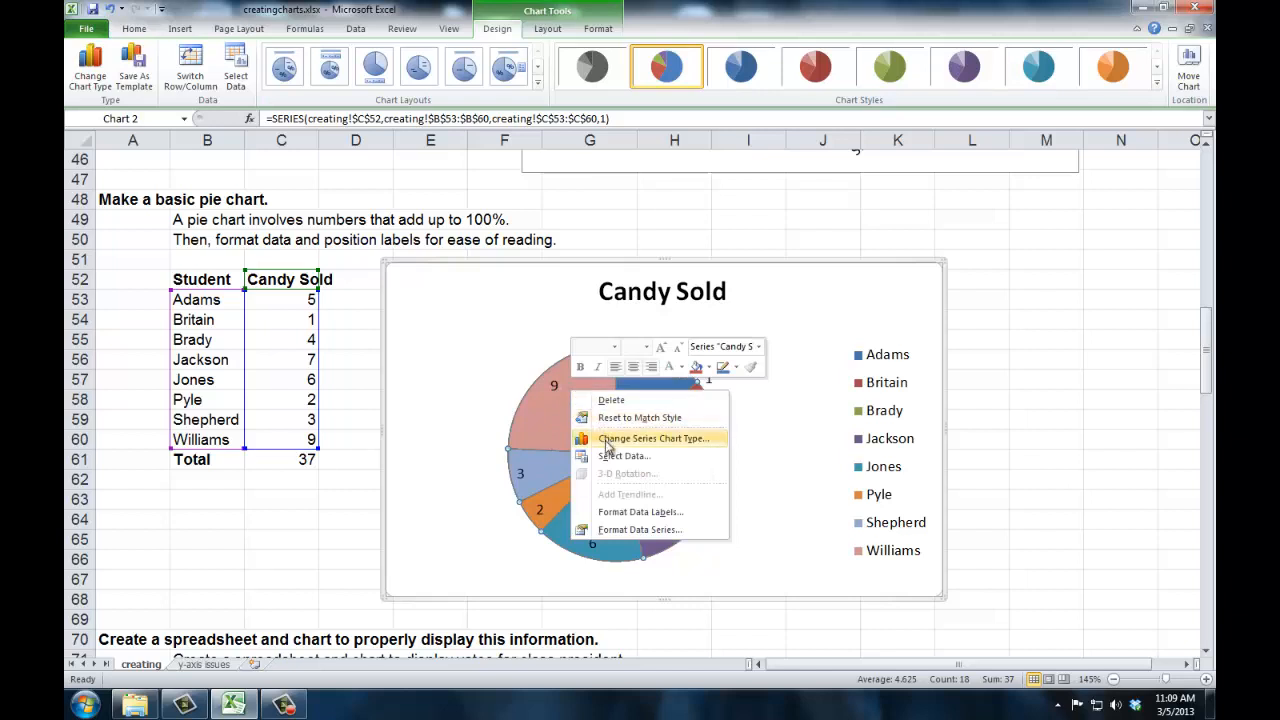
pyautogui.click(637, 512)
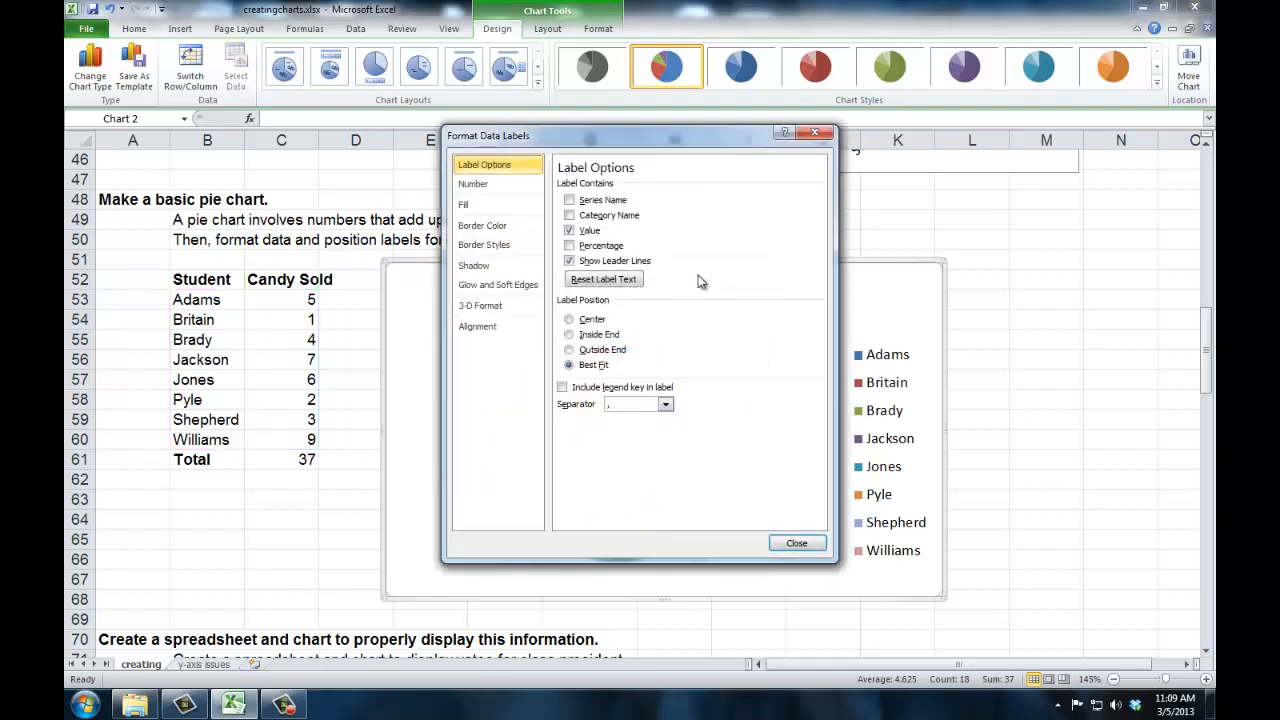
pyautogui.moveTo(643, 141); pyautogui.dragTo(972, 184)
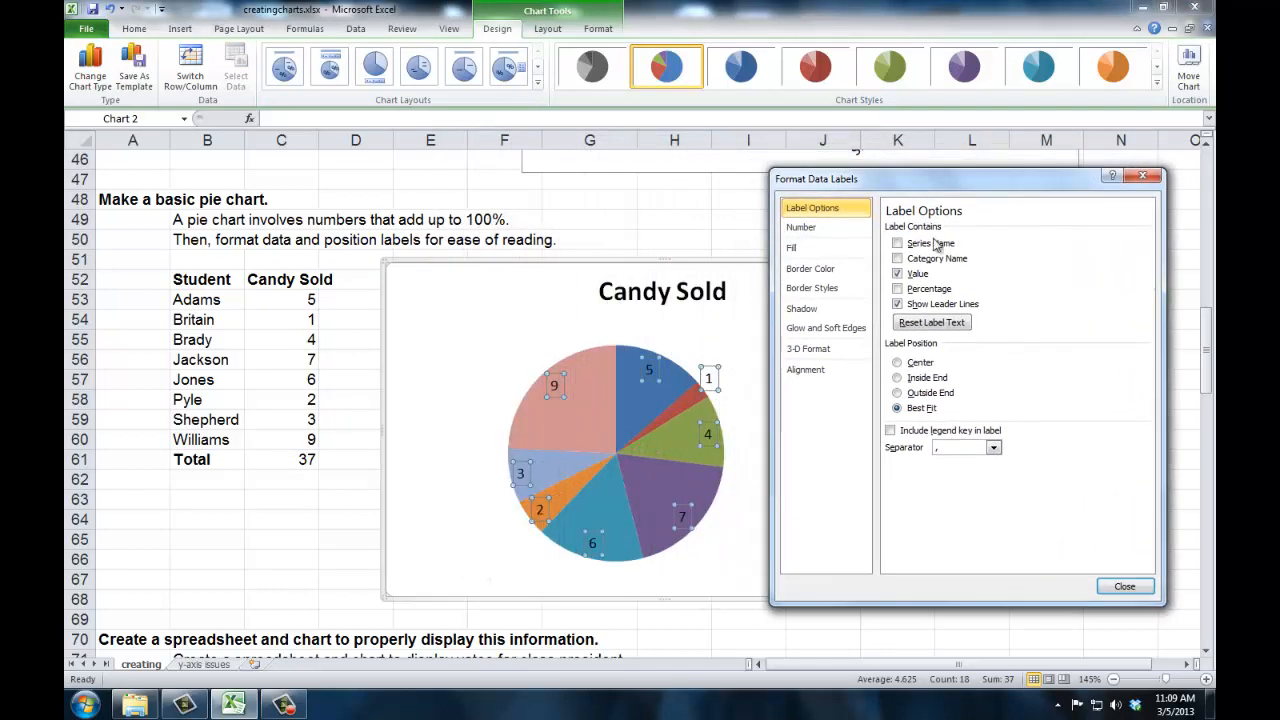
pyautogui.click(898, 244)
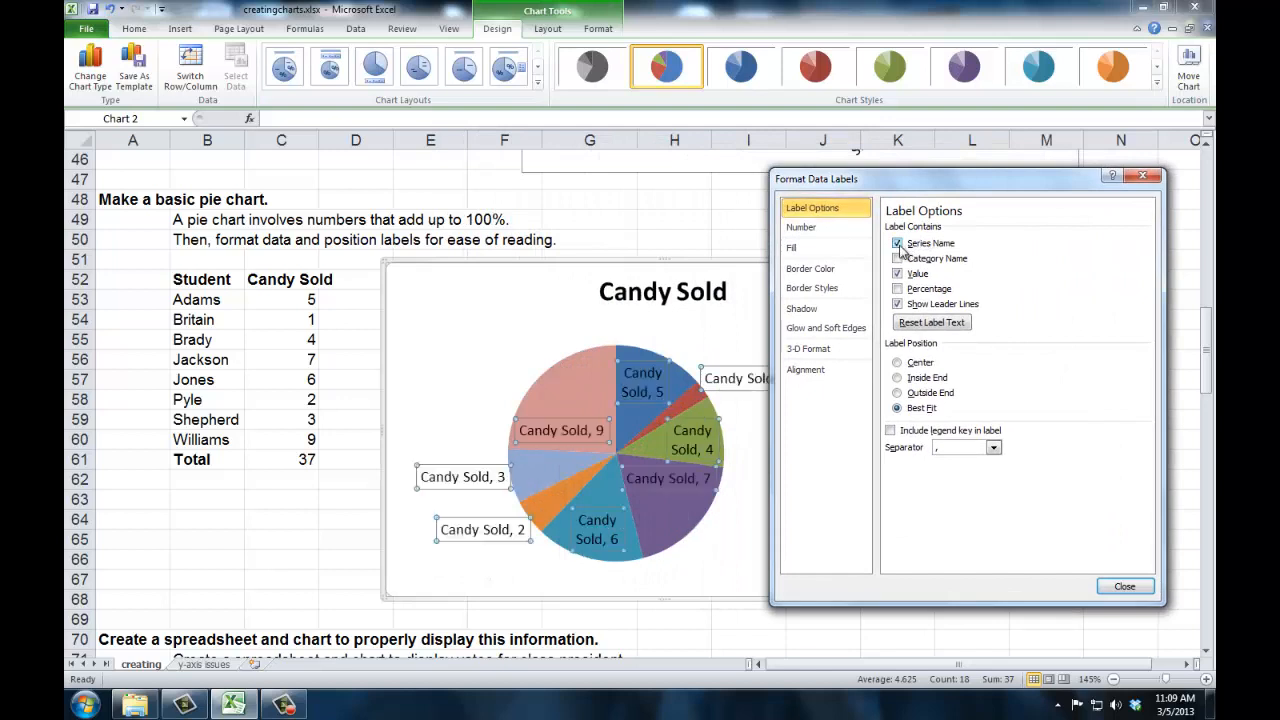
pyautogui.click(898, 244)
pyautogui.click(897, 259)
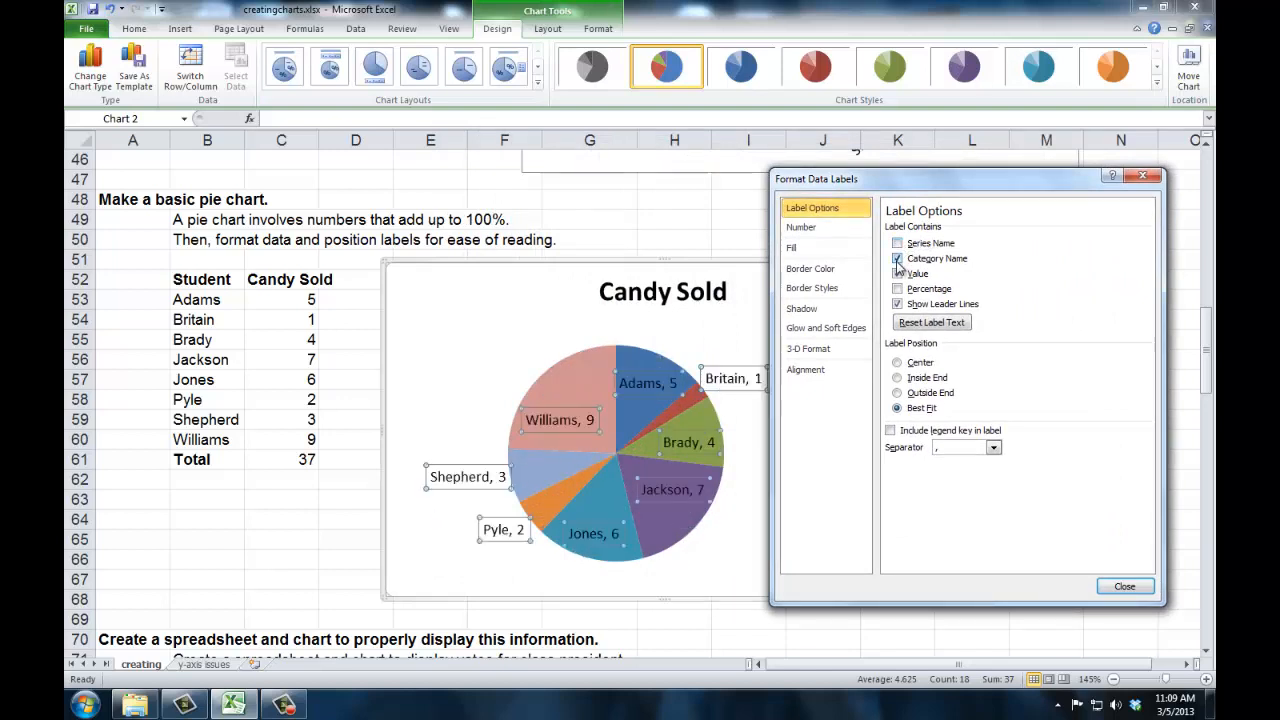
pyautogui.click(897, 274)
pyautogui.click(897, 289)
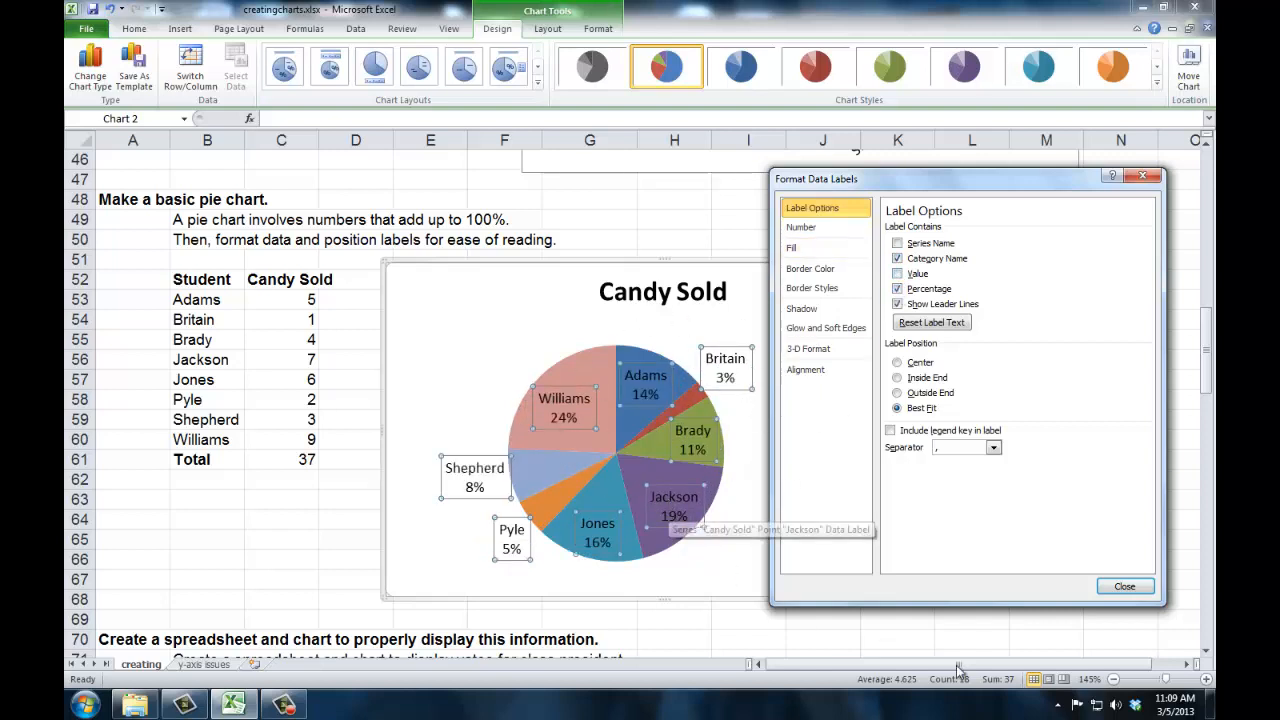
pyautogui.click(1118, 588)
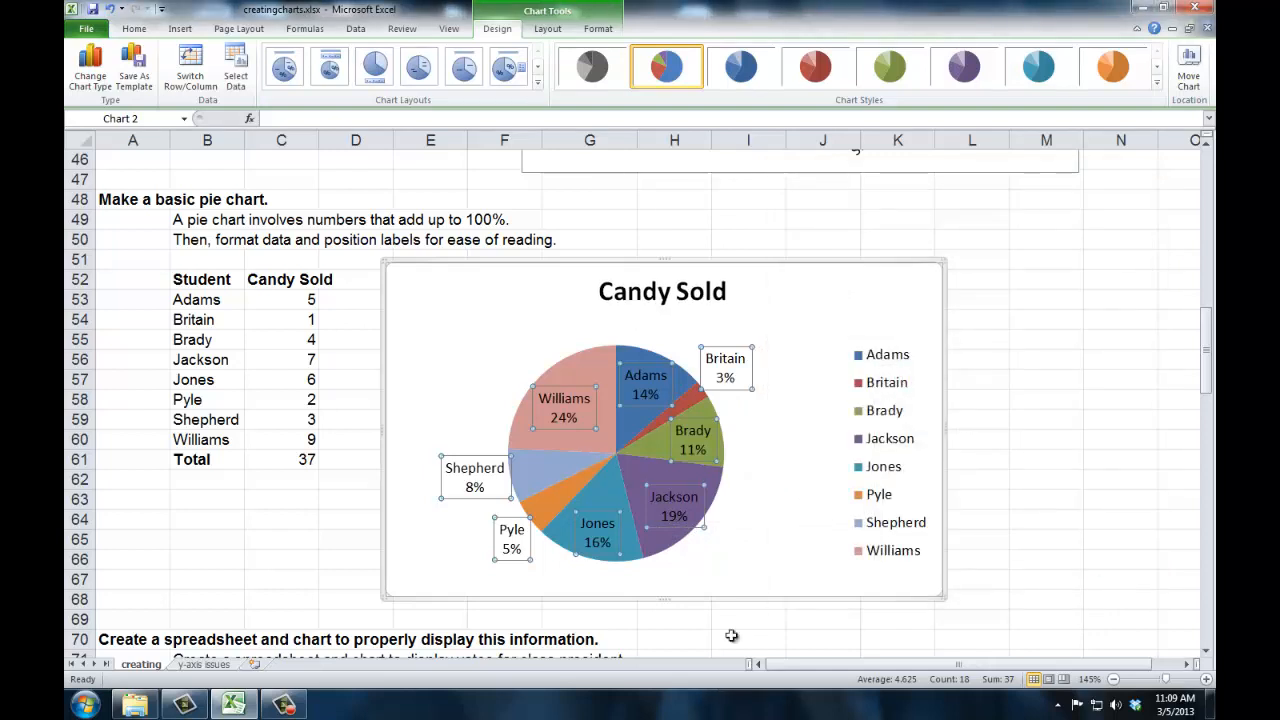
# Drag the Williams, Pyle and Britain data labels outside the pie so they are easier to read.
pyautogui.click(728, 578)
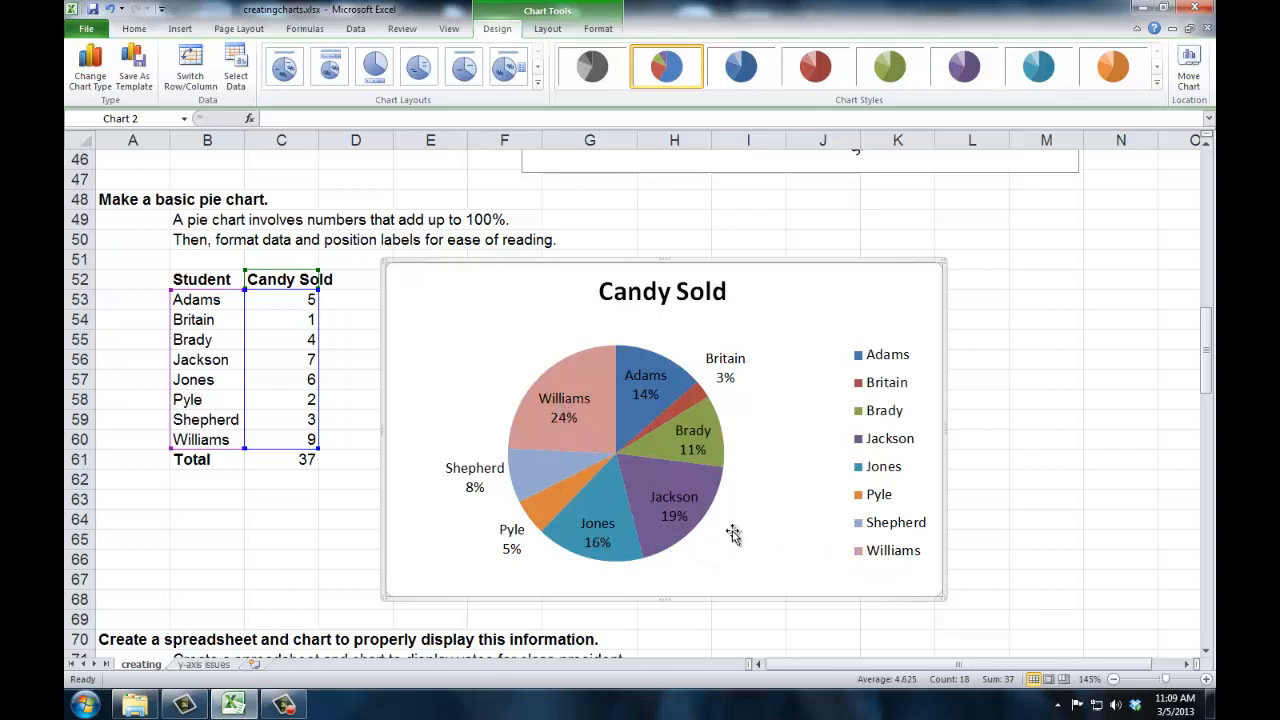
pyautogui.click(565, 416)
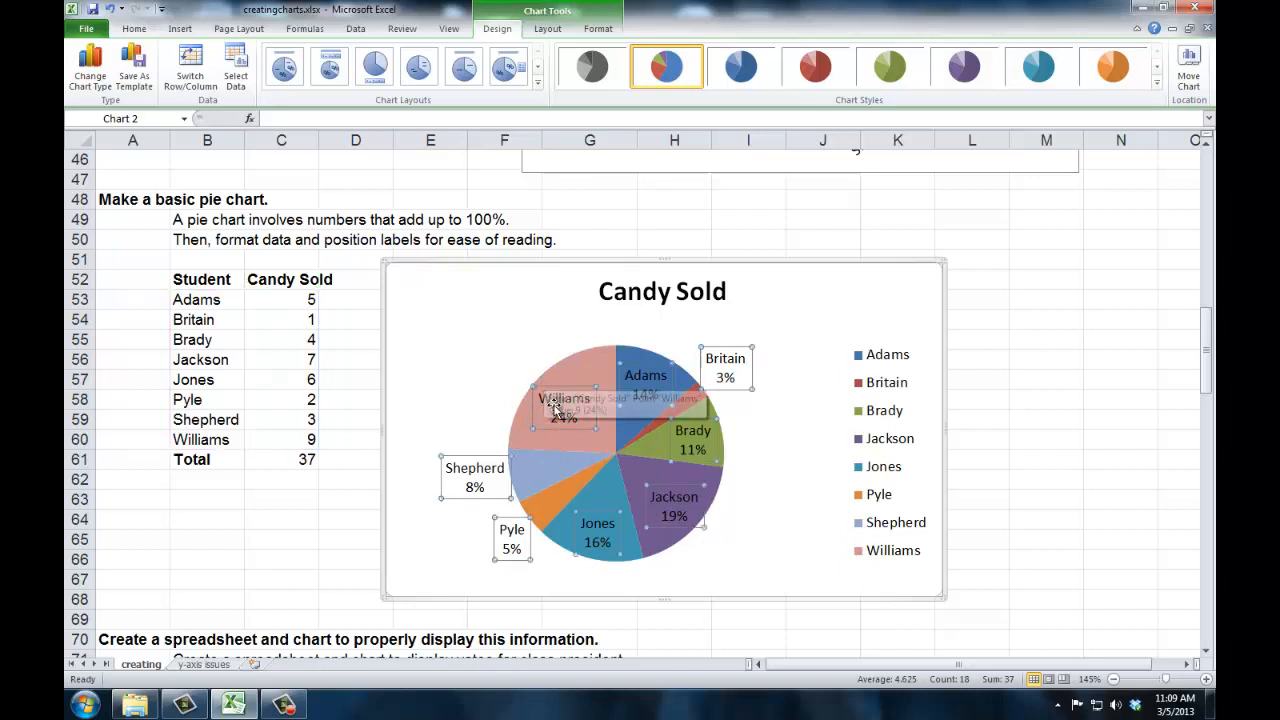
pyautogui.click(556, 410)
pyautogui.moveTo(556, 410); pyautogui.dragTo(498, 328)
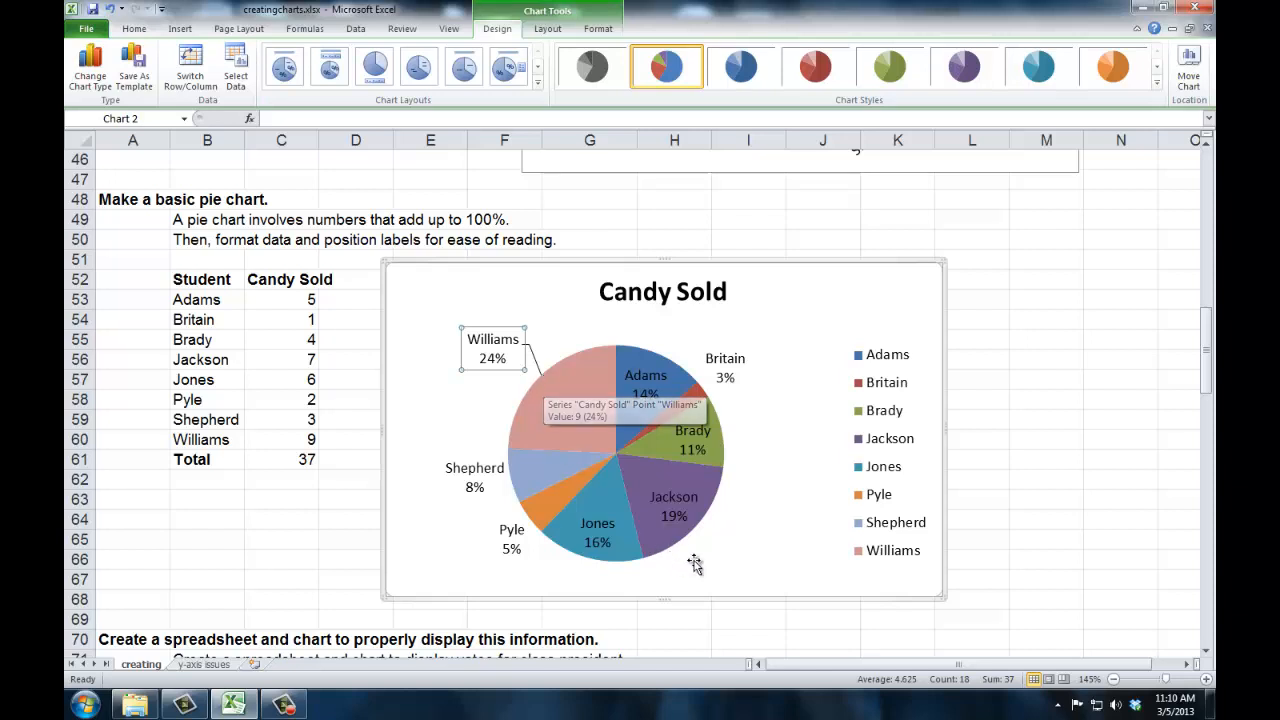
pyautogui.moveTo(511, 531); pyautogui.dragTo(499, 537)
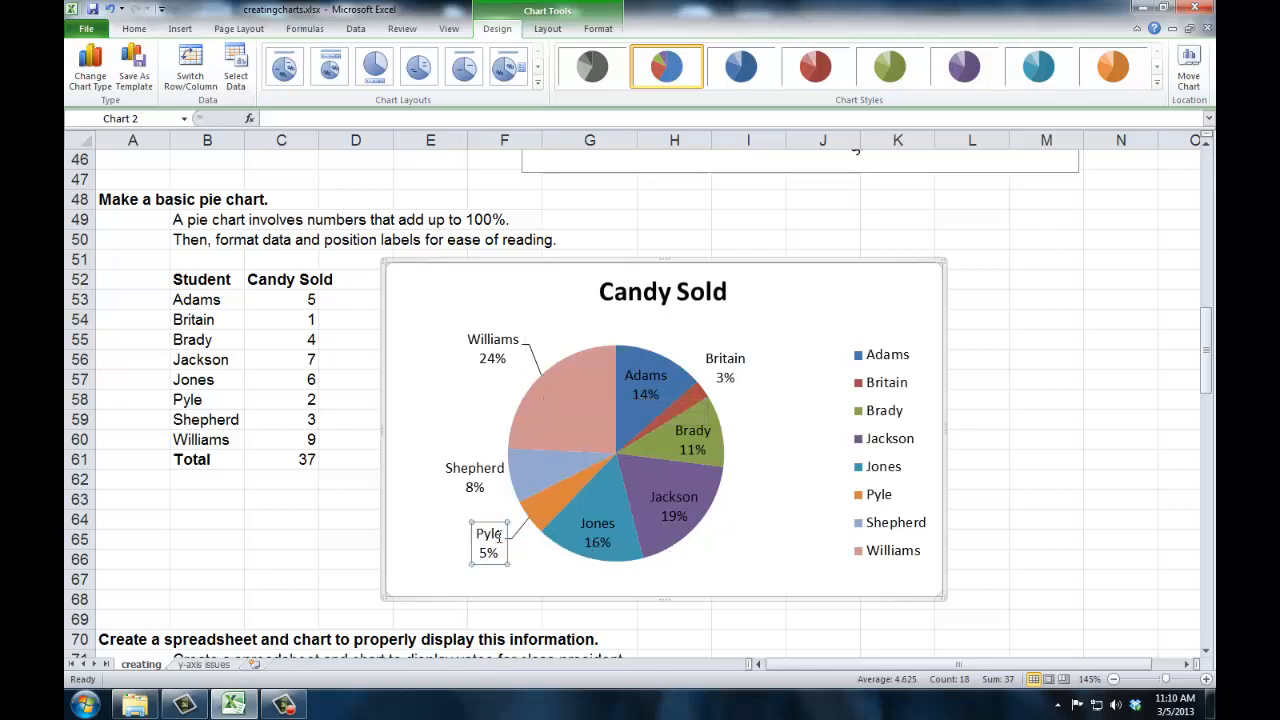
pyautogui.click(731, 362)
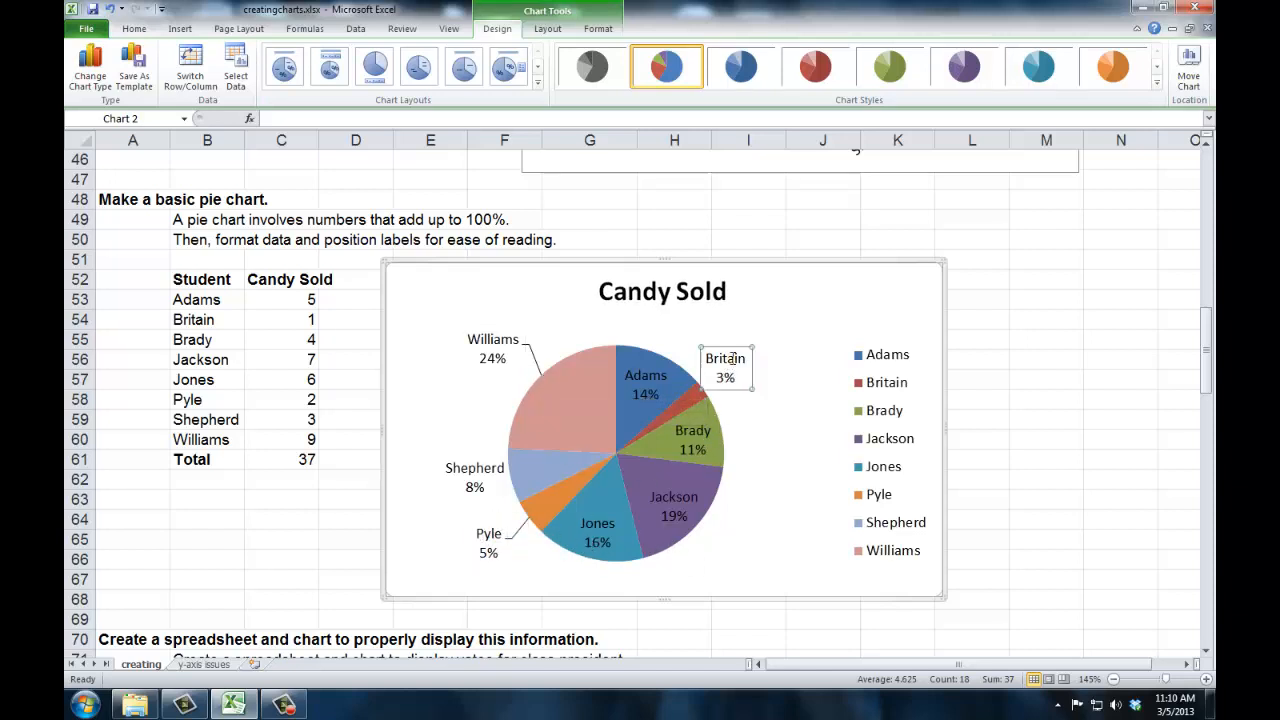
pyautogui.moveTo(733, 347); pyautogui.dragTo(756, 334)
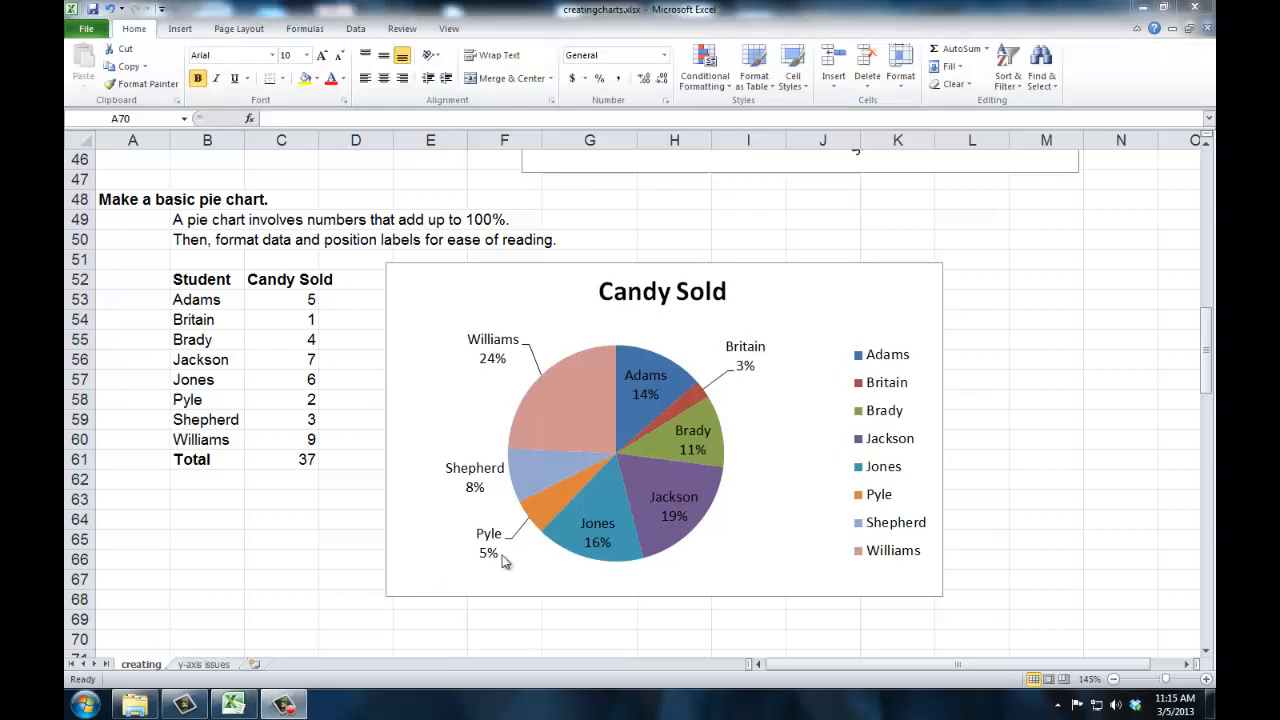
pyautogui.click(1206, 351)
pyautogui.moveTo(1208, 370); pyautogui.dragTo(1206, 466)
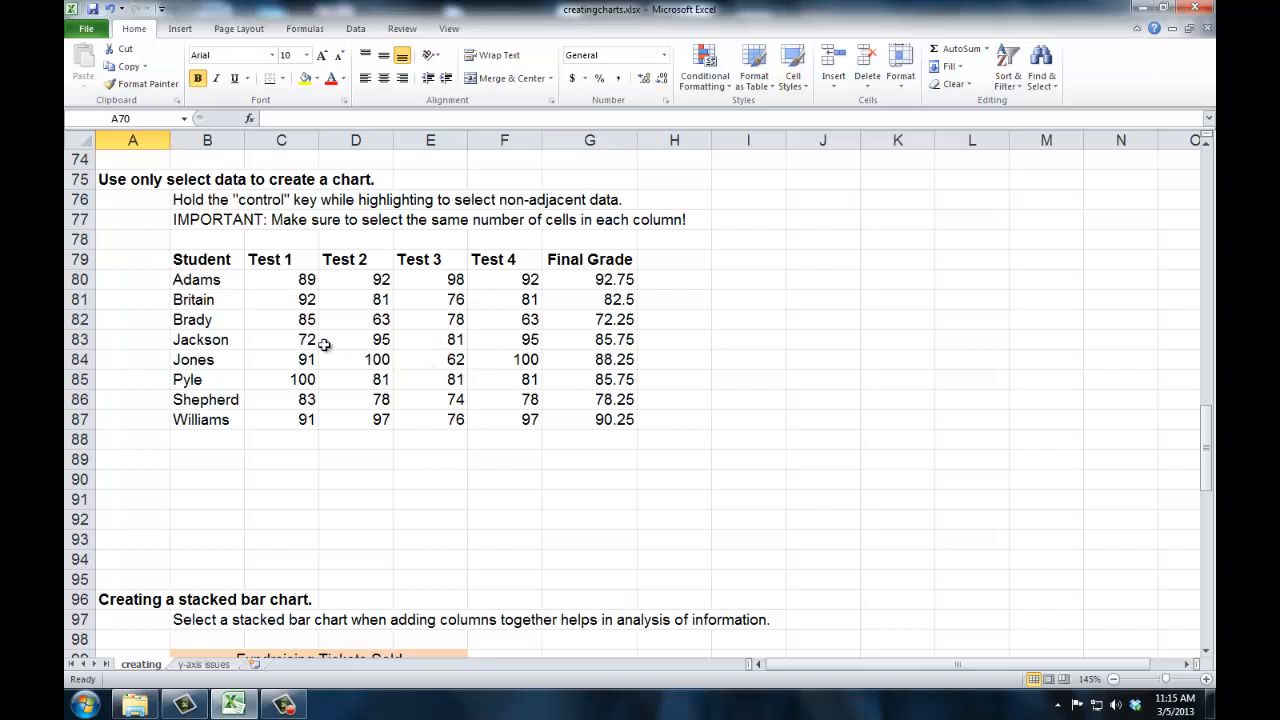
pyautogui.moveTo(212, 259); pyautogui.dragTo(218, 415)
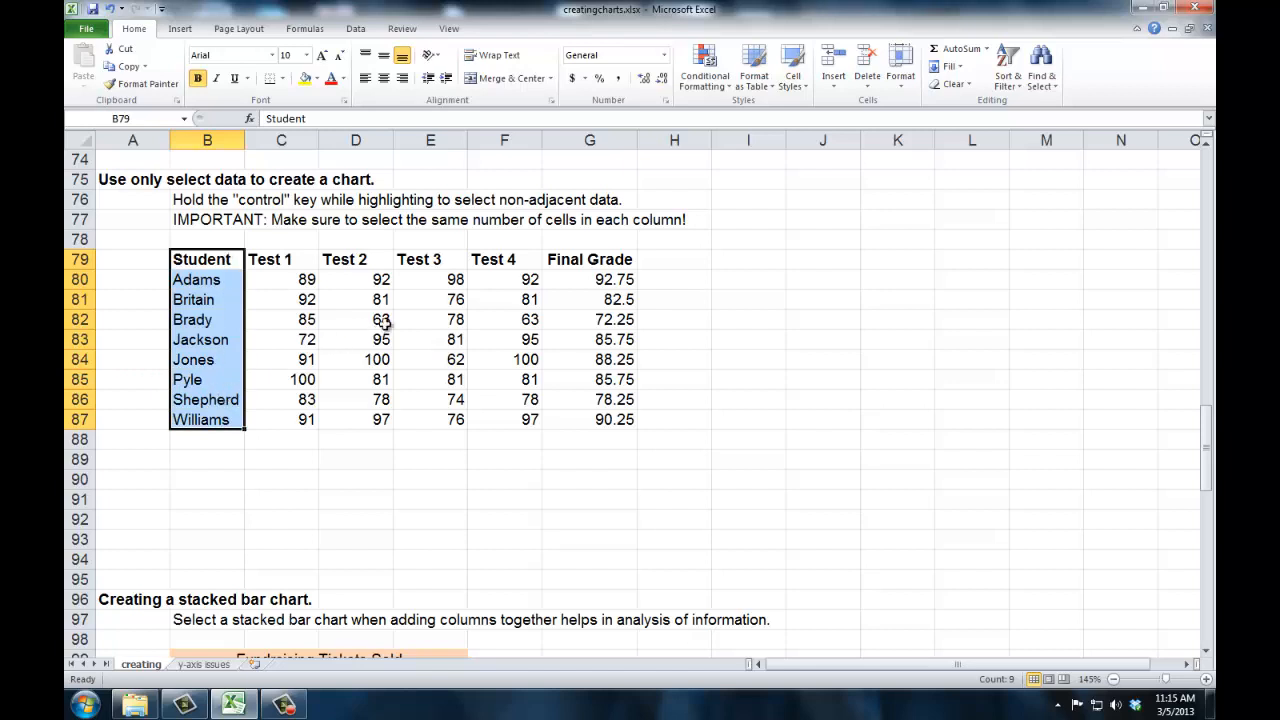
pyautogui.click(428, 261)
pyautogui.moveTo(428, 261); pyautogui.dragTo(484, 416)
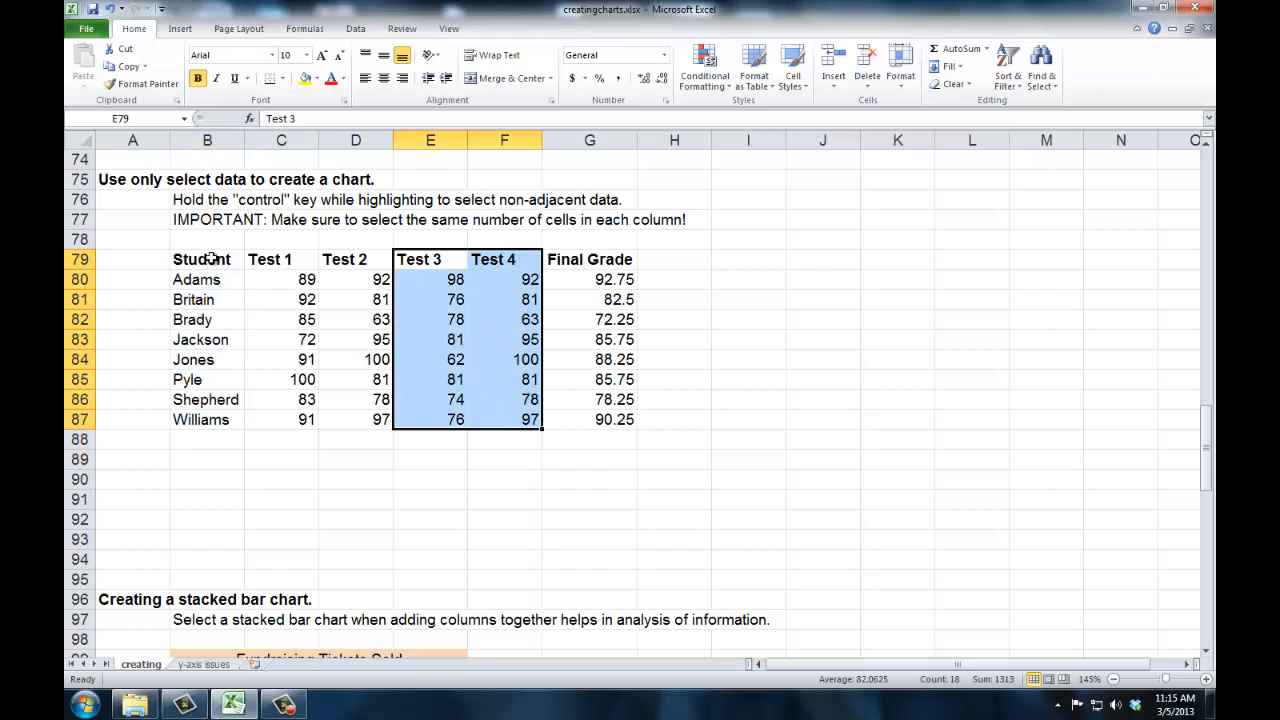
pyautogui.moveTo(213, 263); pyautogui.dragTo(488, 419)
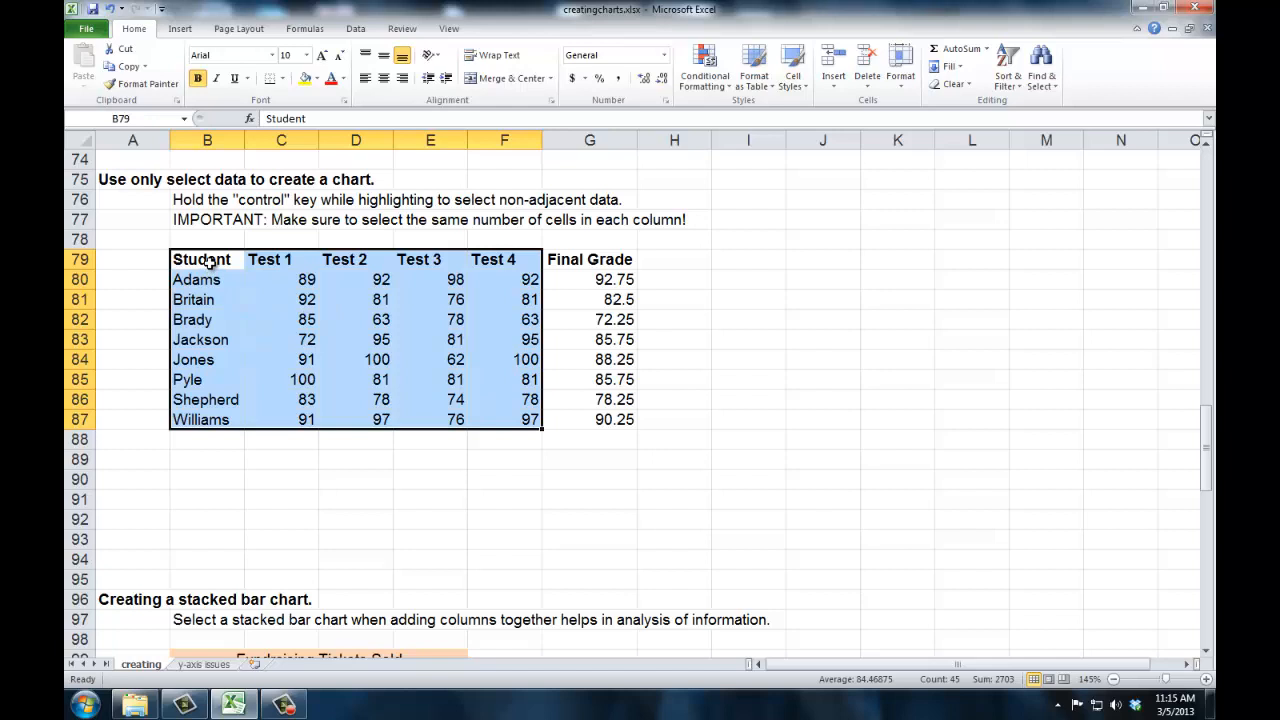
# Insert a 3-D clustered column chart from the Student column plus the non-adjacent Test 3 and Test 4 columns.
pyautogui.click(208, 261)
pyautogui.moveTo(218, 262); pyautogui.dragTo(236, 420)
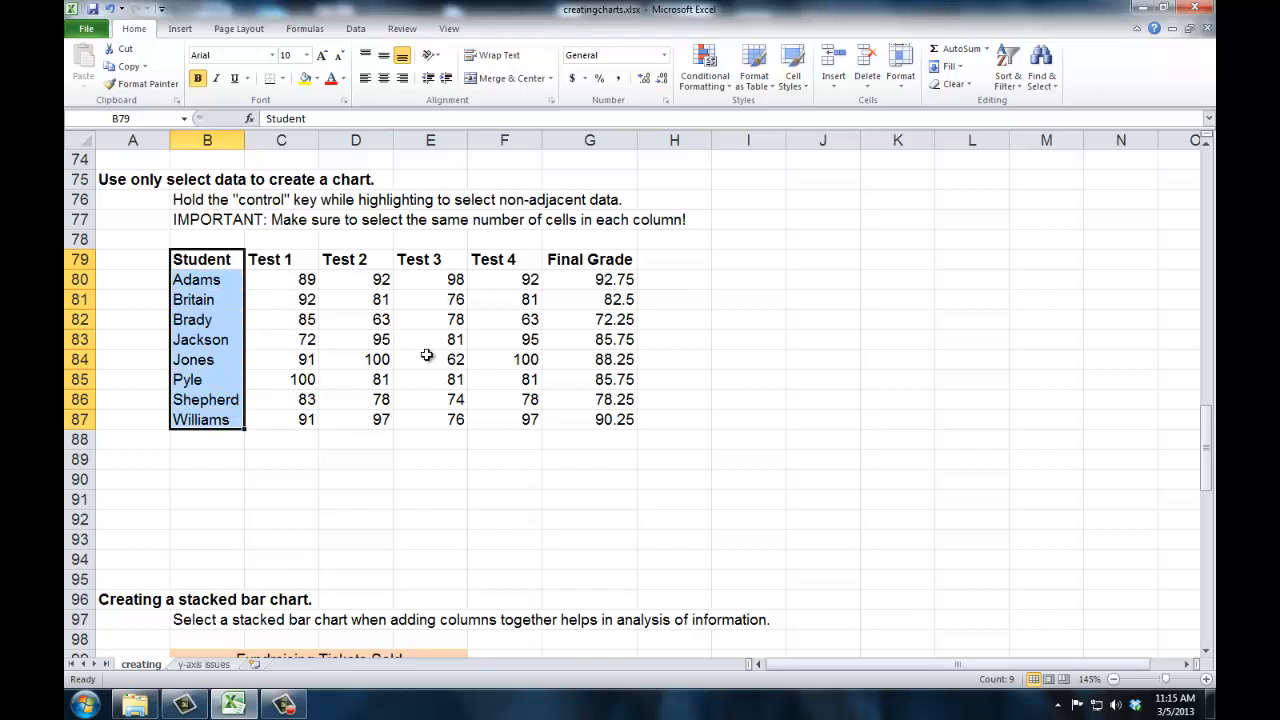
pyautogui.keyDown('ctrl'); pyautogui.click(440, 261); pyautogui.keyUp('ctrl')
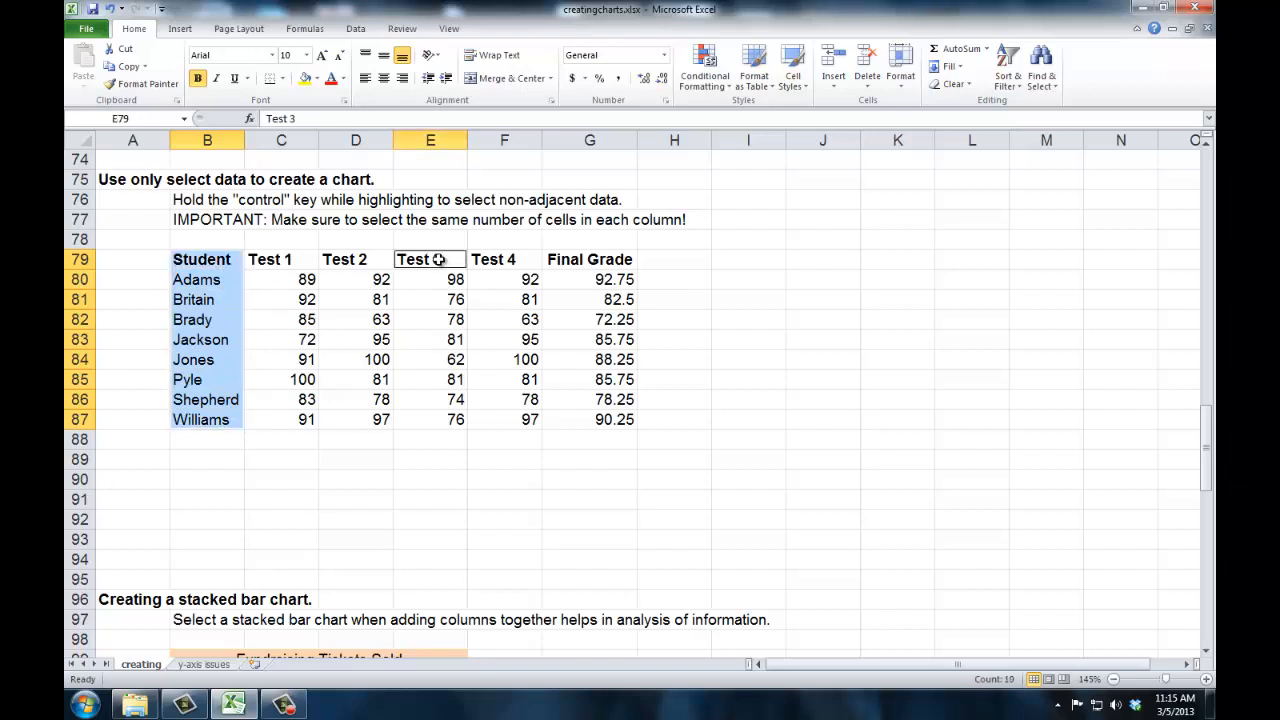
pyautogui.moveTo(458, 259); pyautogui.dragTo(480, 417)
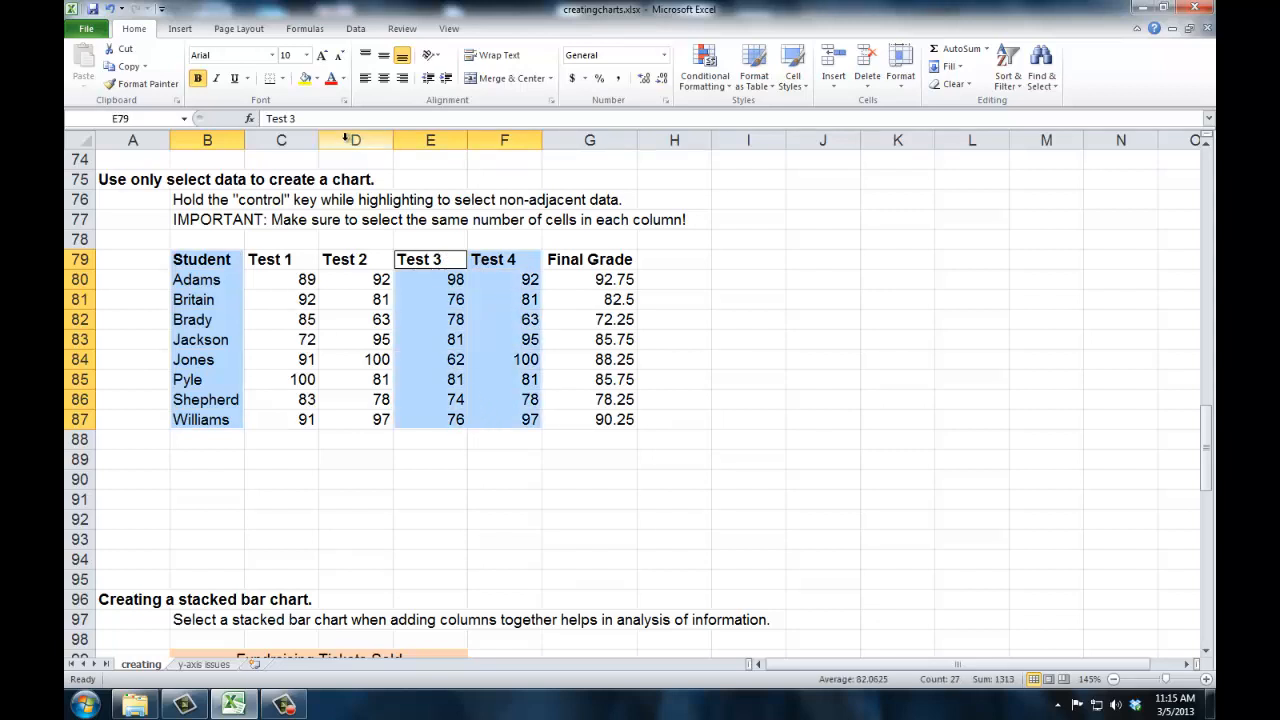
pyautogui.click(181, 30)
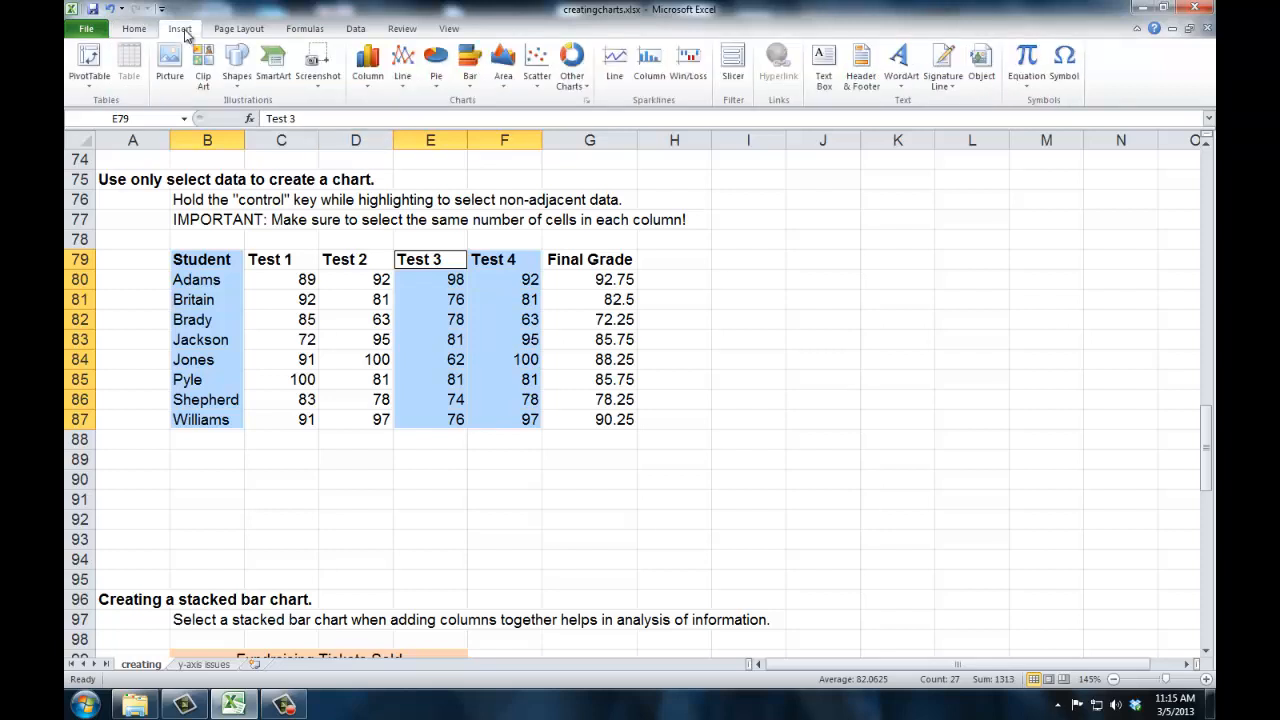
pyautogui.click(368, 66)
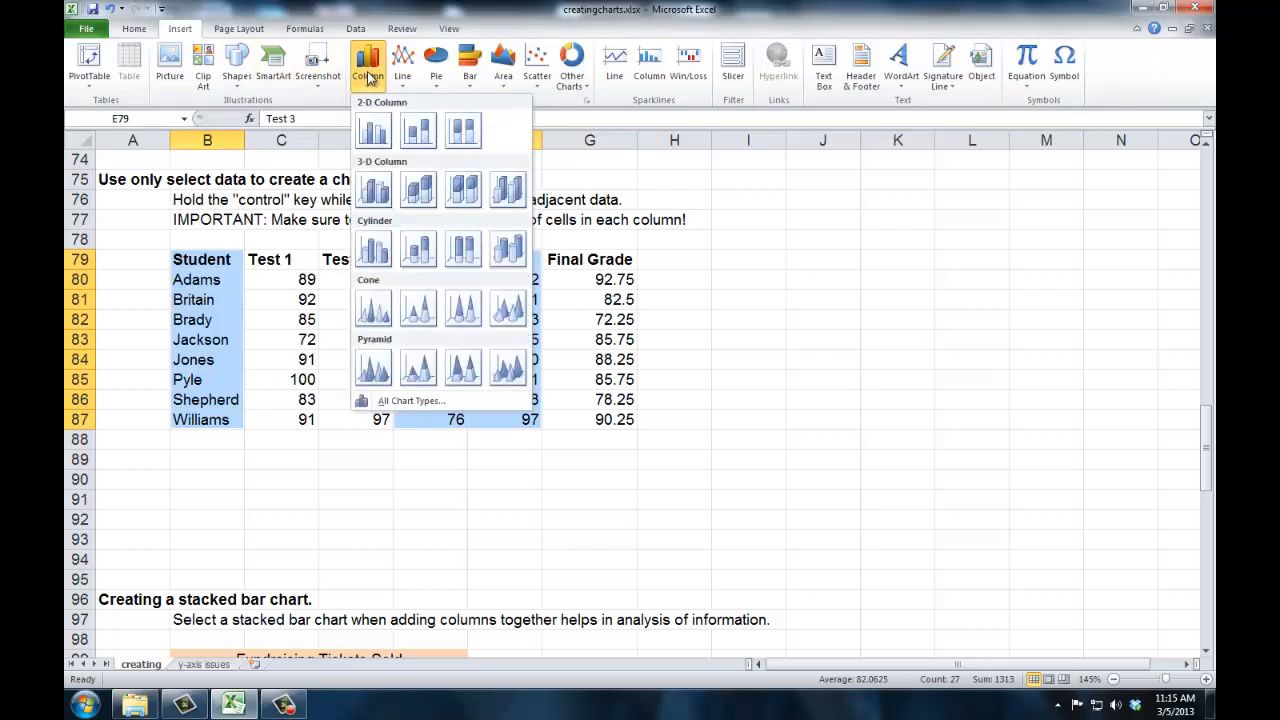
pyautogui.click(365, 207)
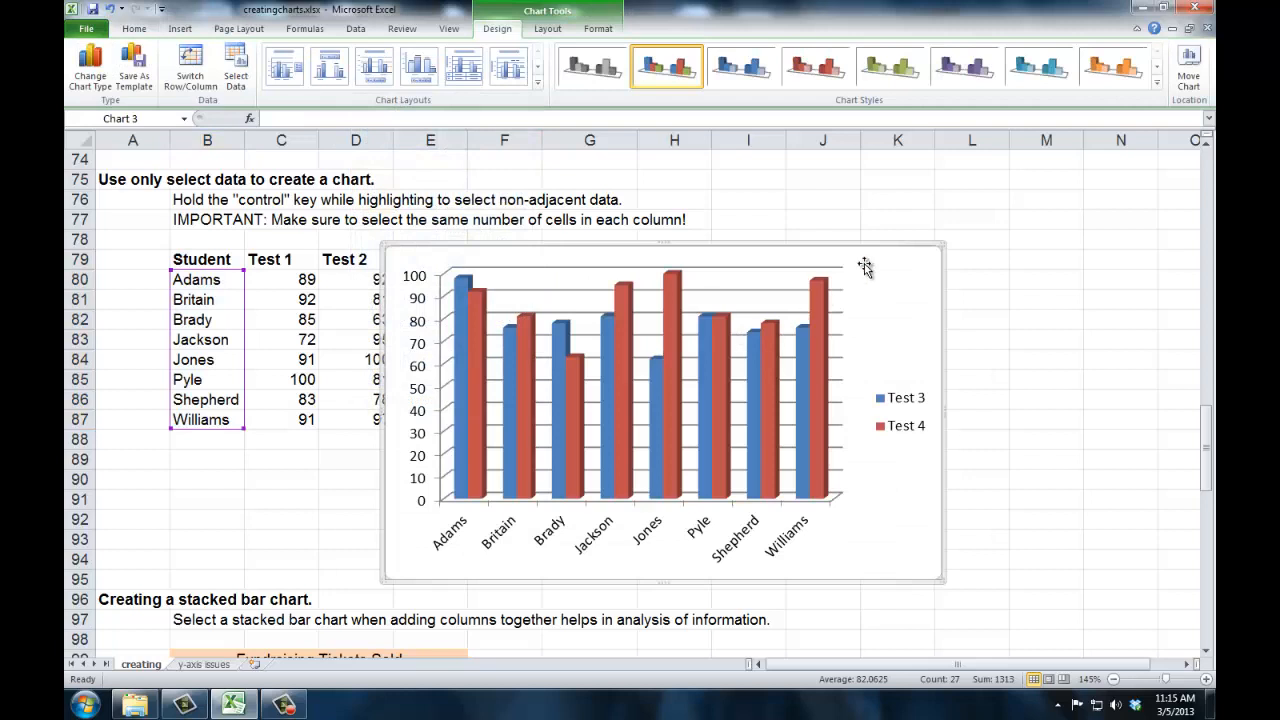
# Move the new column chart to the right so it sits beside the student table.
pyautogui.moveTo(869, 273); pyautogui.dragTo(1060, 272)
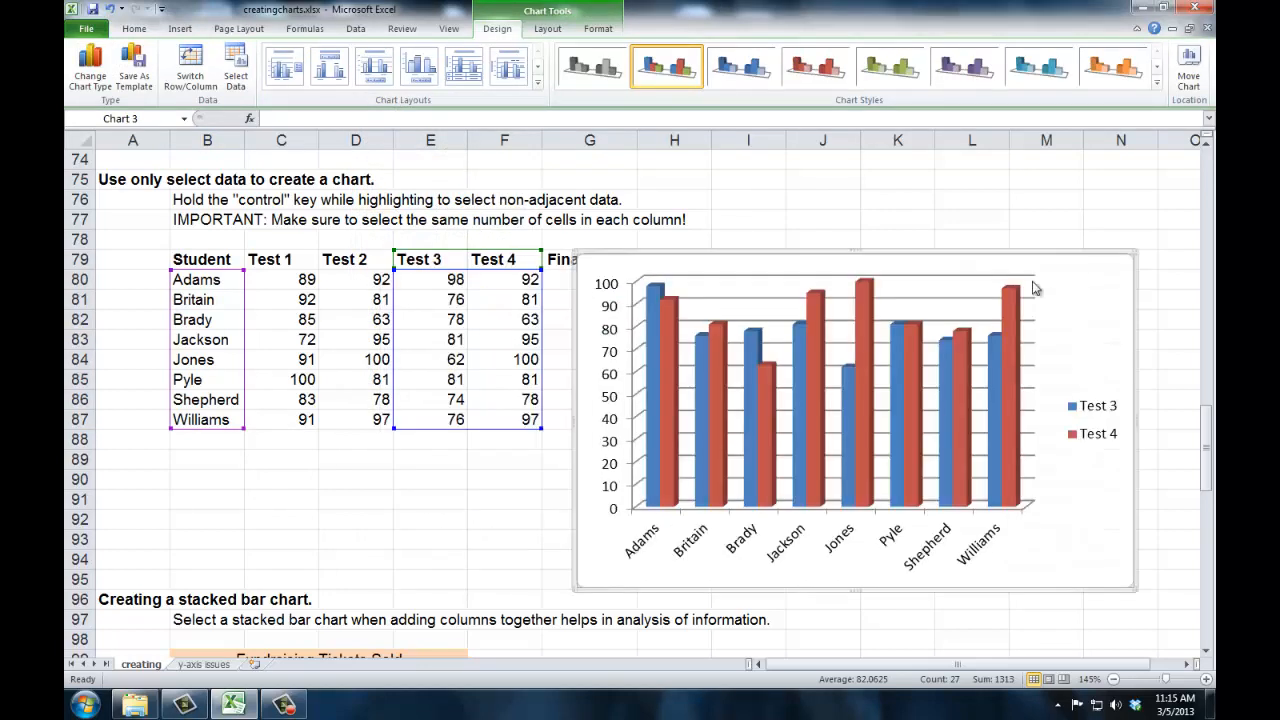
pyautogui.moveTo(958, 262); pyautogui.dragTo(1034, 249)
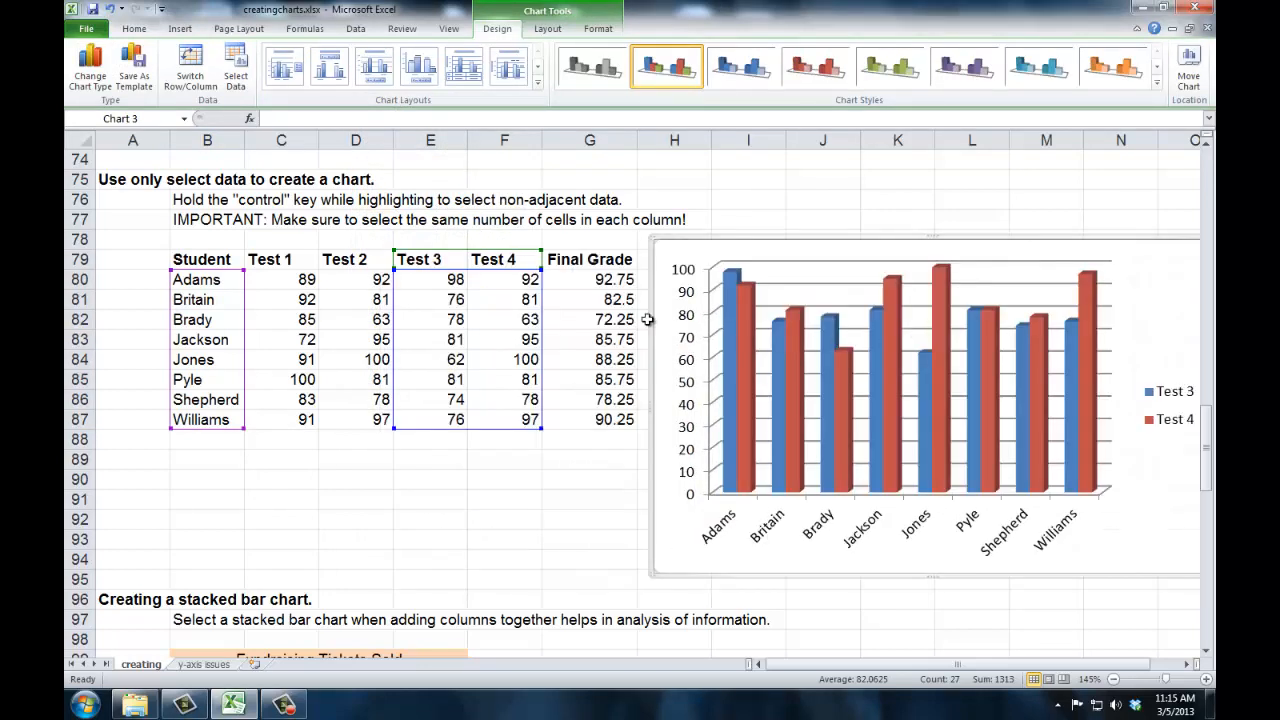
# Examine the Fundraising Tickets Sold table, selecting the monthly values across a row.
pyautogui.scroll(-1, 648, 319)
pyautogui.scroll(-4, 648, 319)
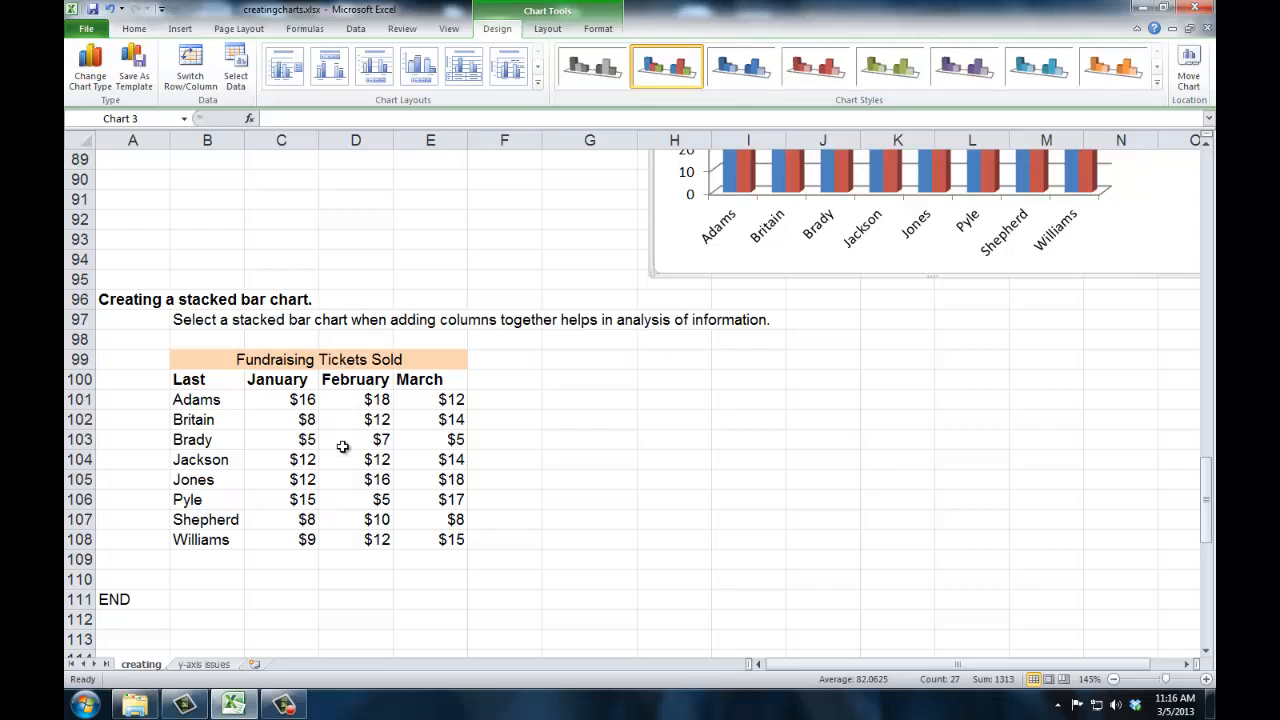
pyautogui.click(298, 399)
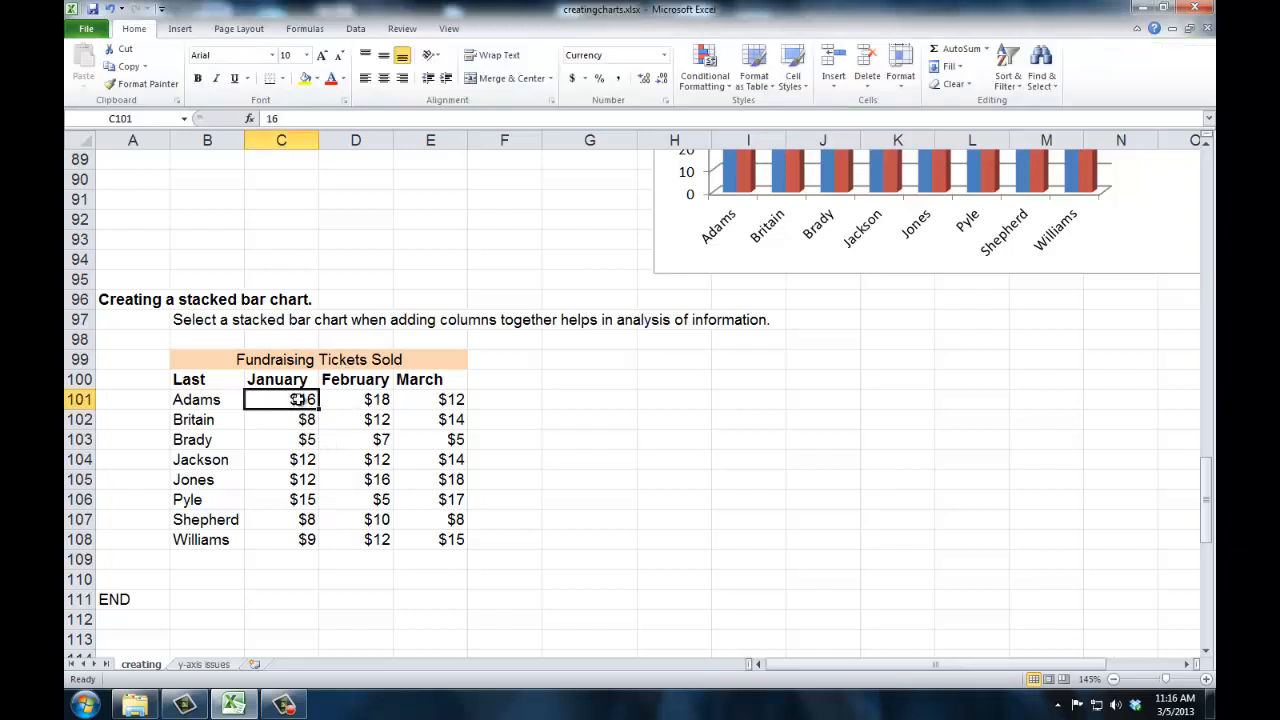
pyautogui.click(359, 402)
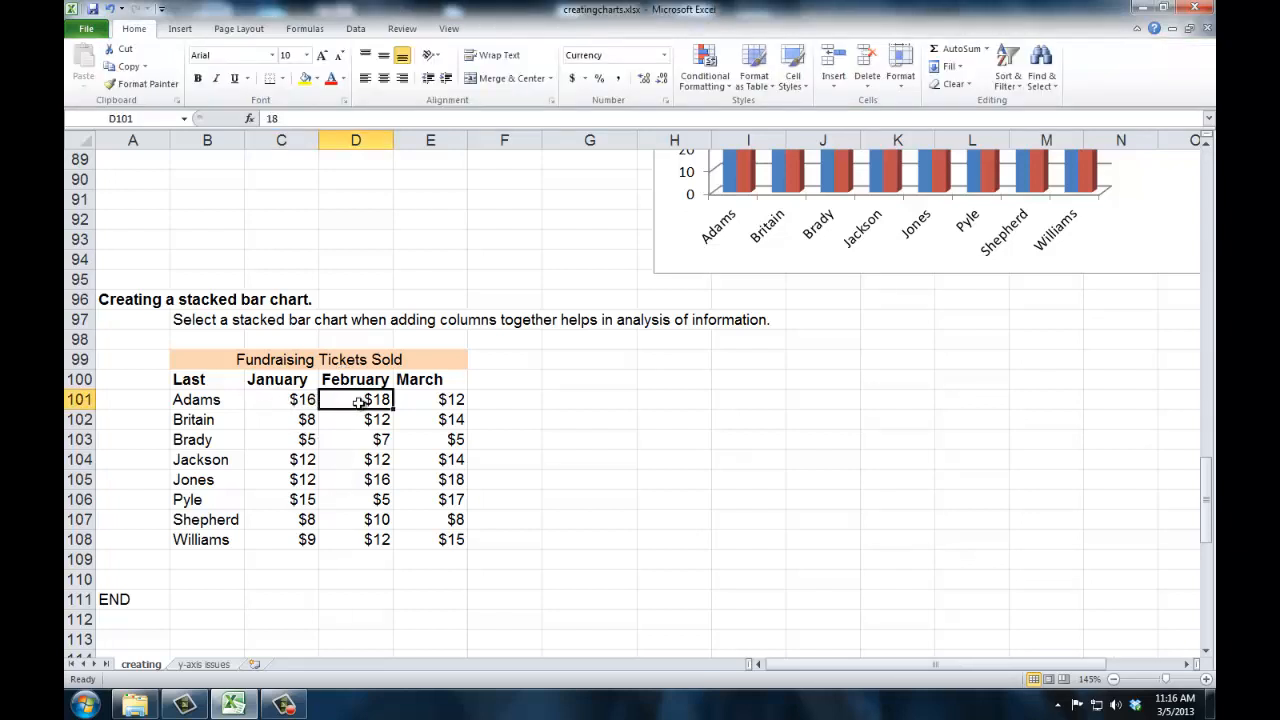
pyautogui.click(428, 402)
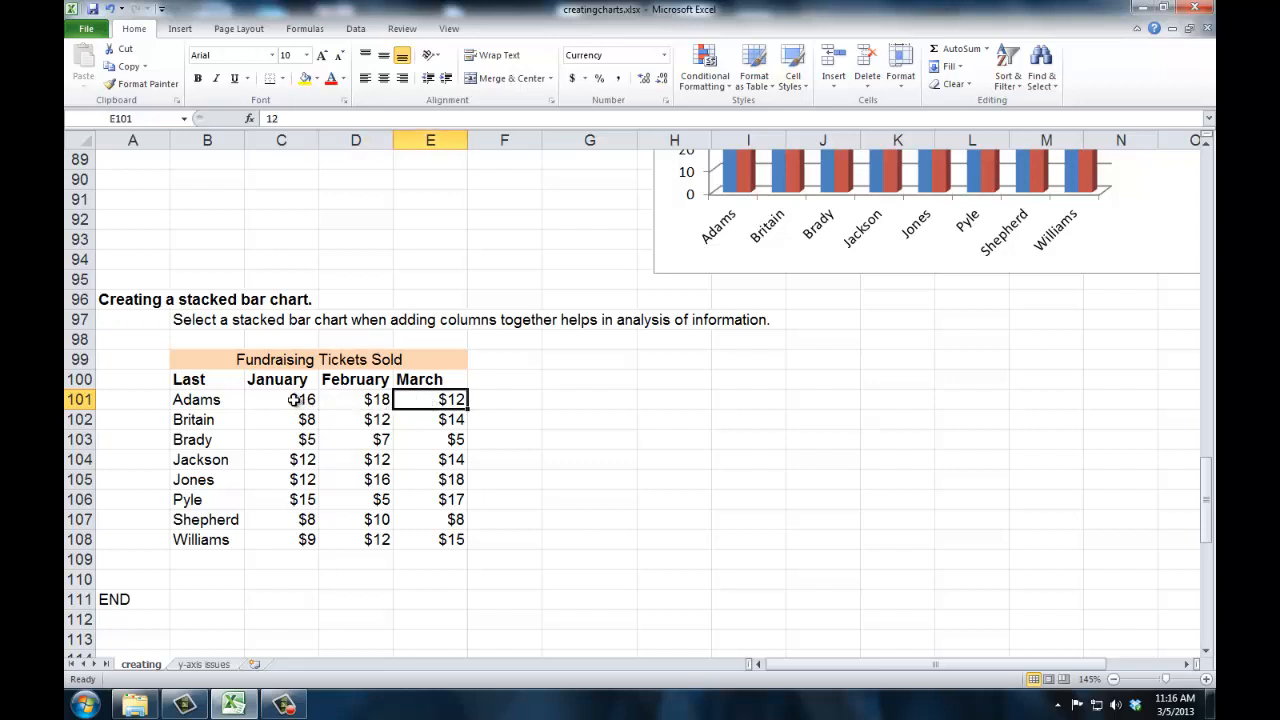
pyautogui.moveTo(292, 402); pyautogui.dragTo(417, 400)
pyautogui.click(486, 400)
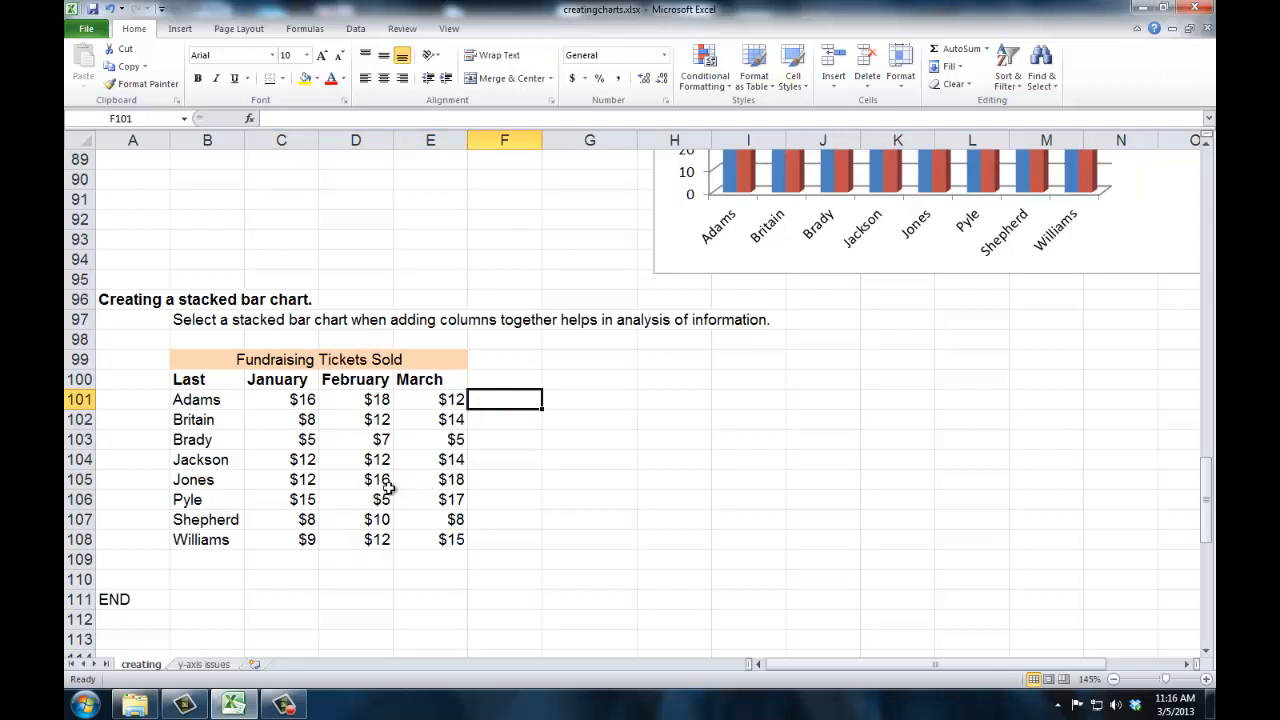
pyautogui.click(299, 399)
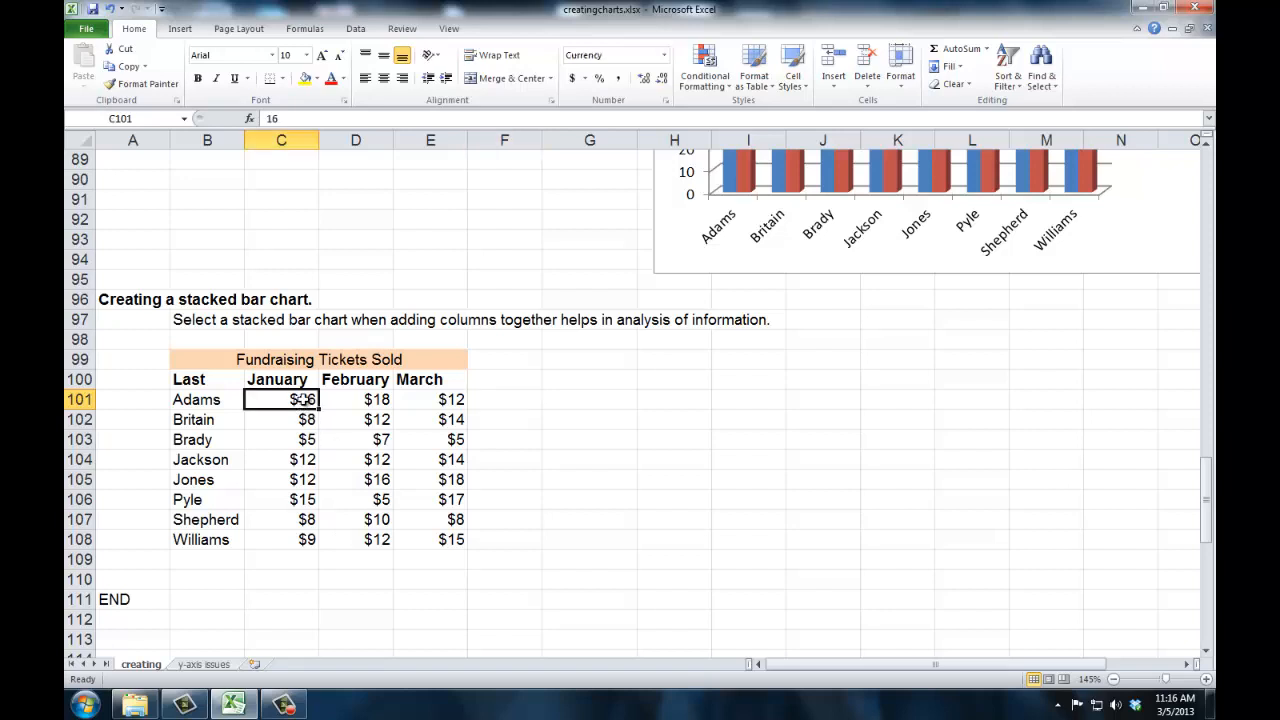
pyautogui.click(297, 420)
pyautogui.click(294, 441)
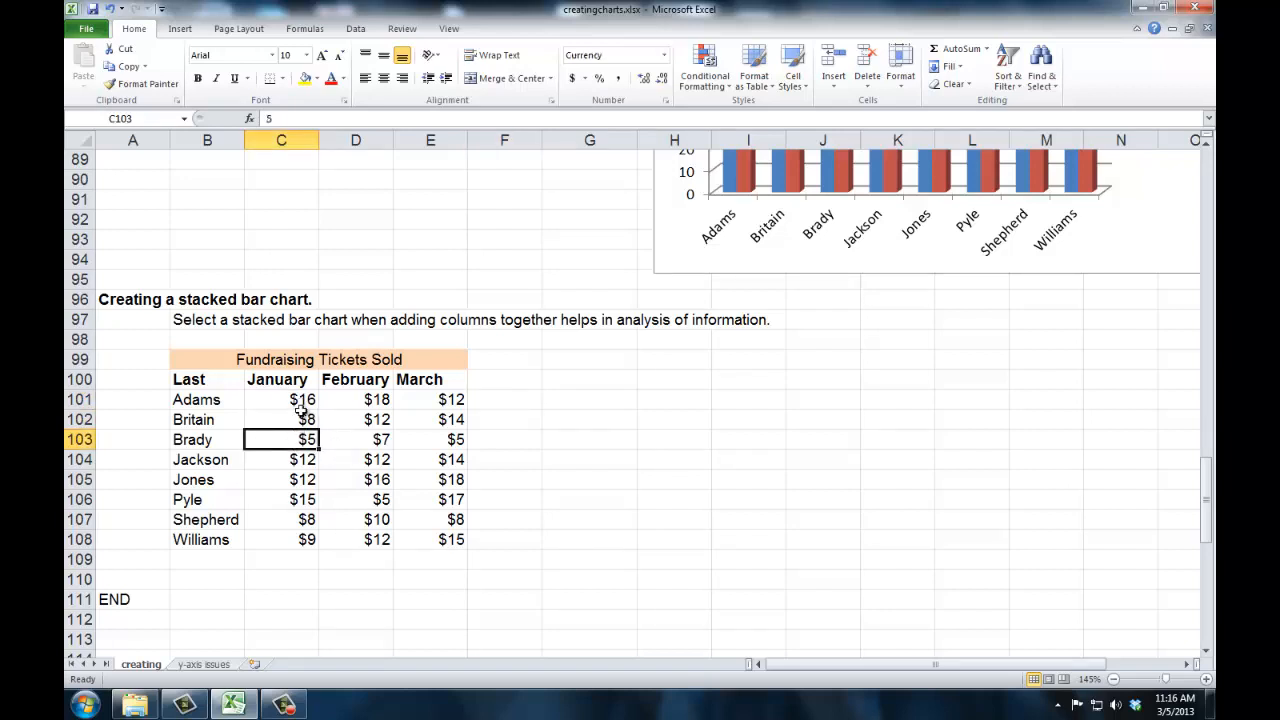
pyautogui.click(288, 400)
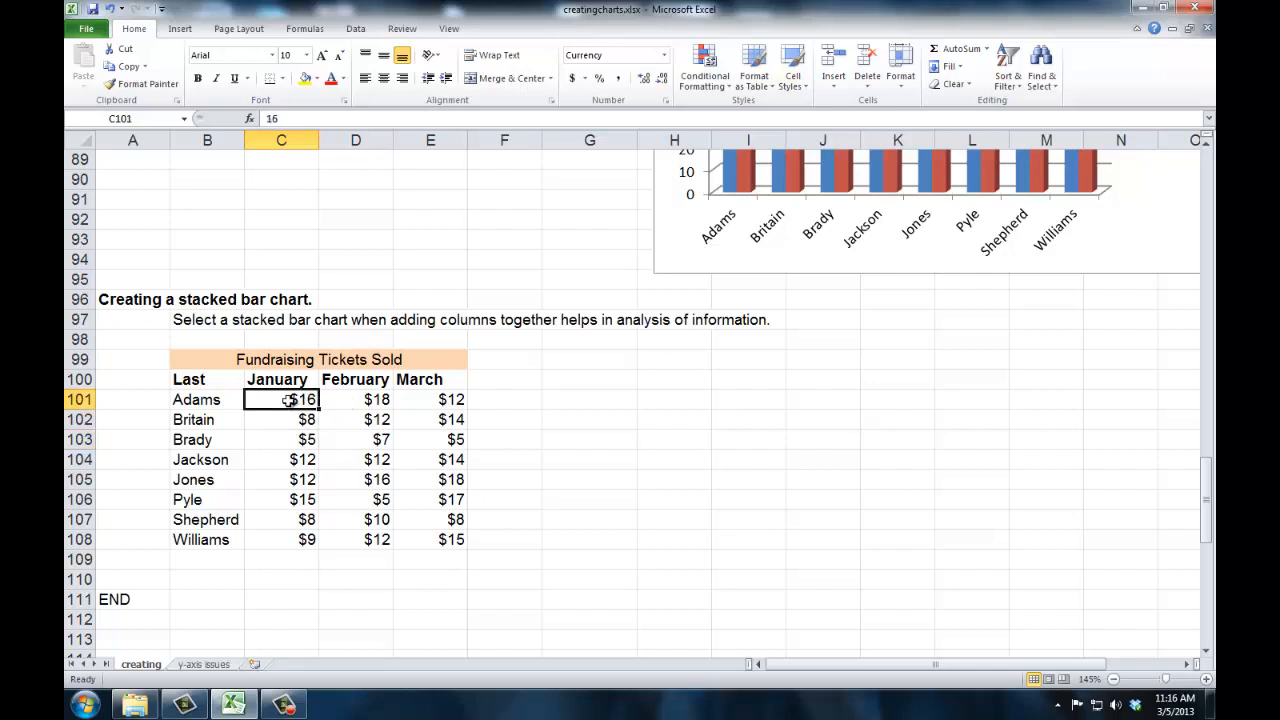
pyautogui.moveTo(288, 400); pyautogui.dragTo(412, 403)
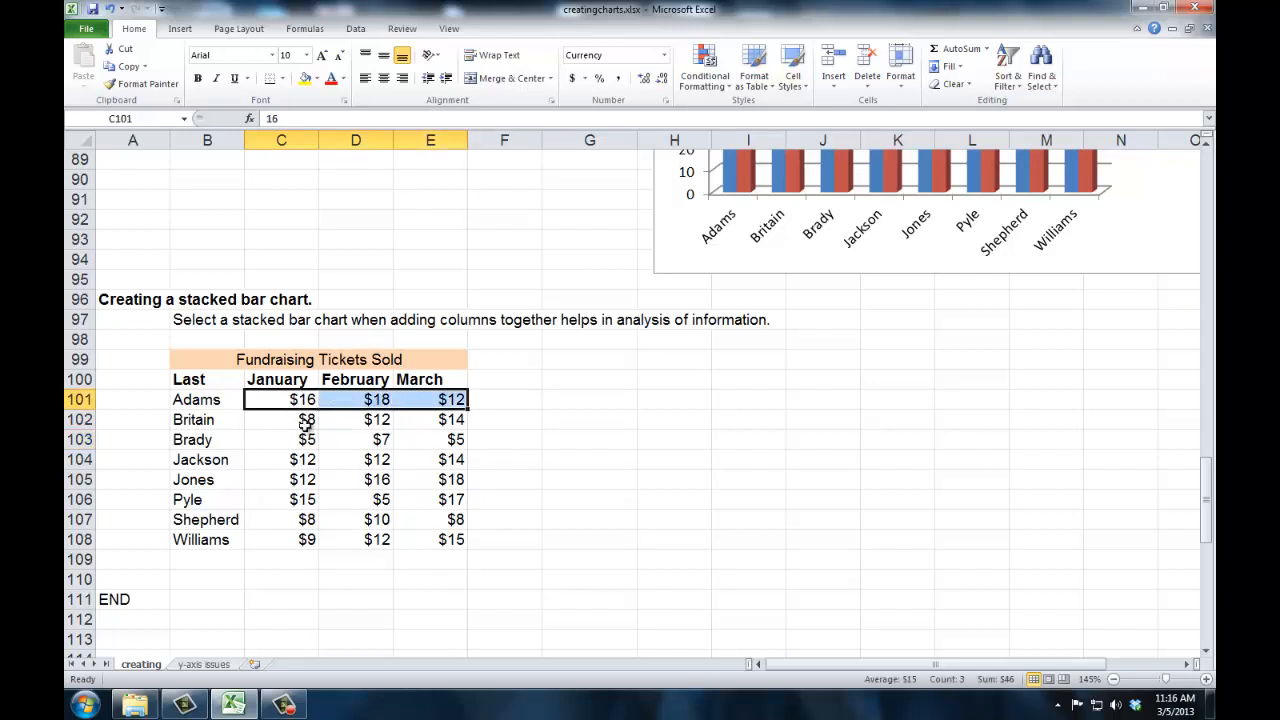
# Insert a 3-D stacked column chart from the whole Fundraising Tickets Sold table and place it beside the table.
pyautogui.moveTo(208, 386); pyautogui.dragTo(415, 540)
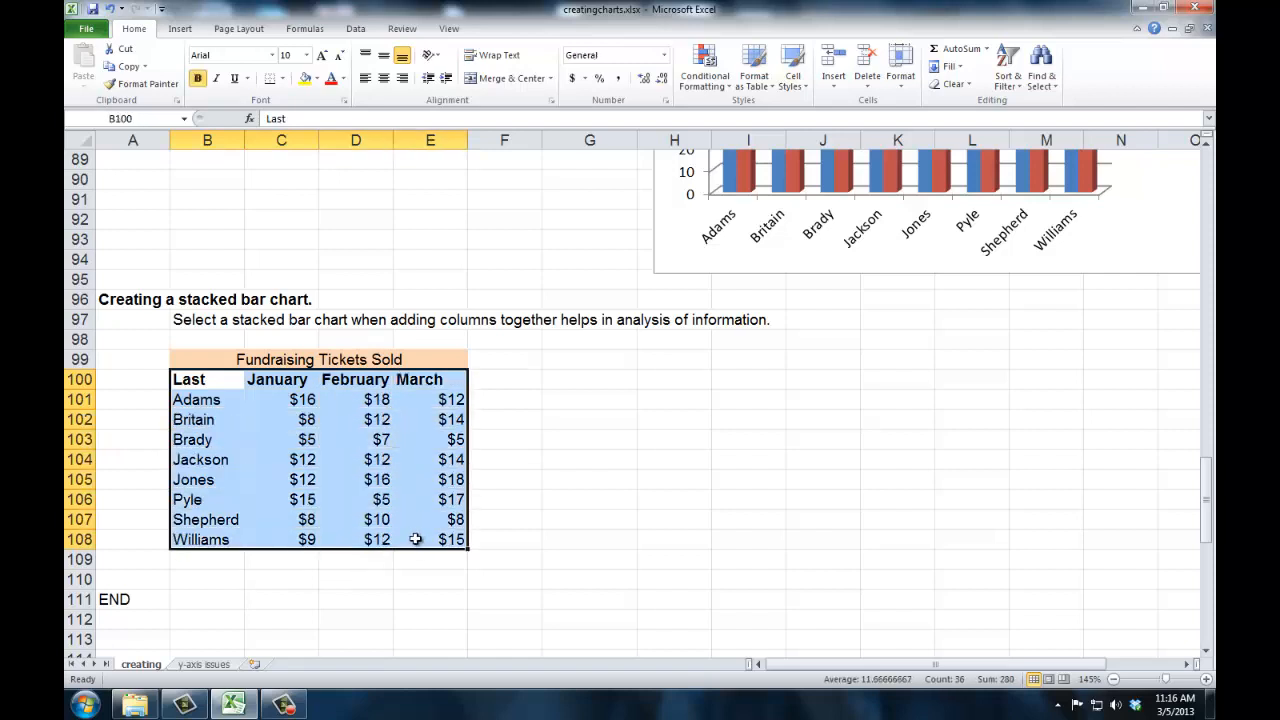
pyautogui.click(180, 29)
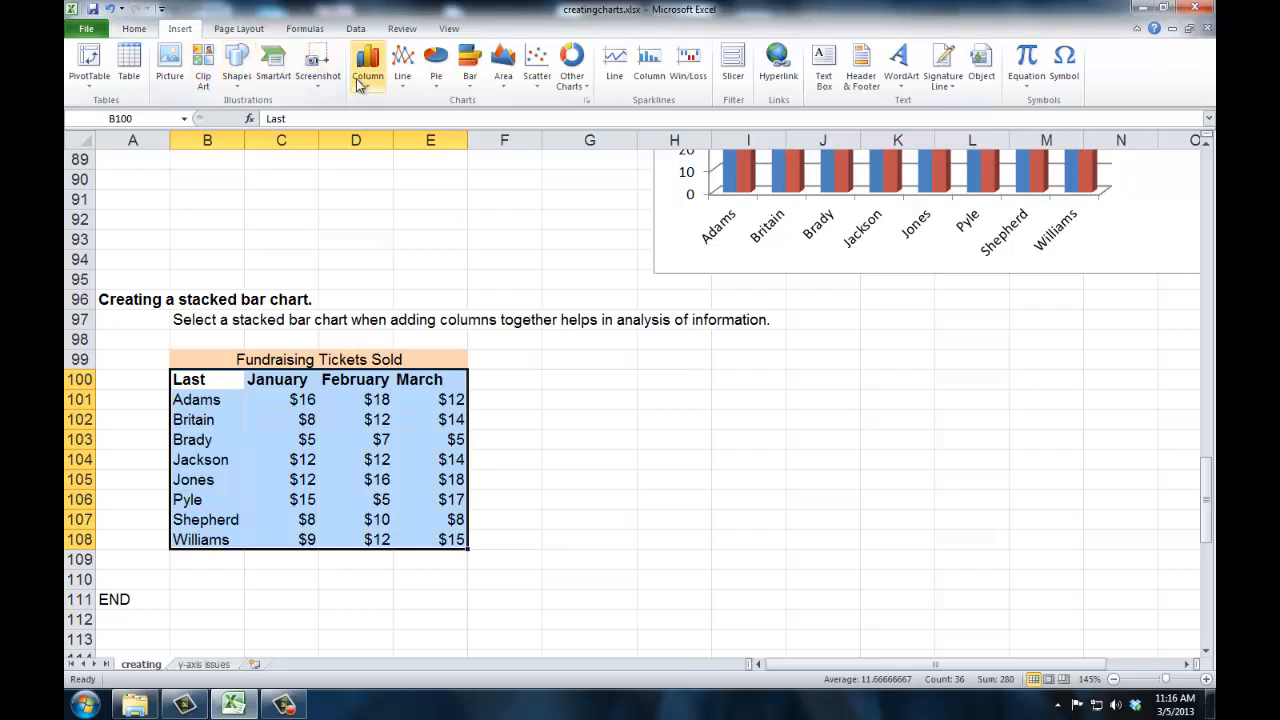
pyautogui.click(365, 80)
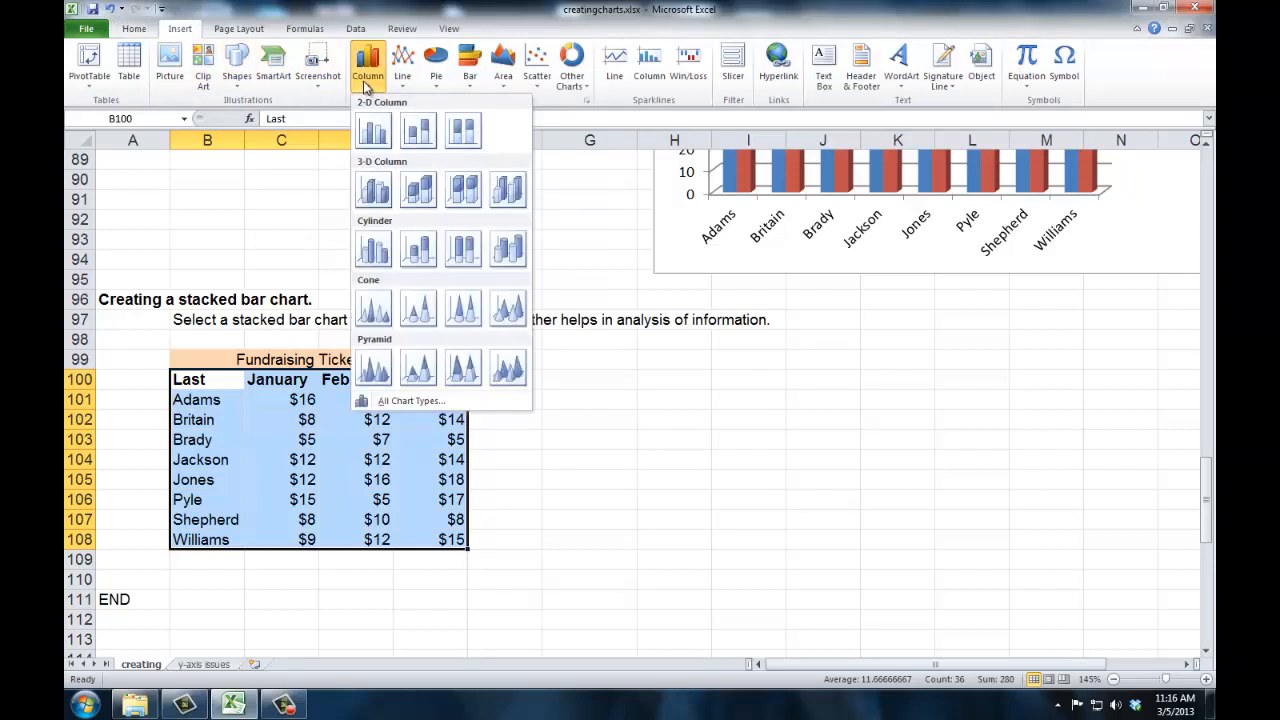
pyautogui.click(417, 195)
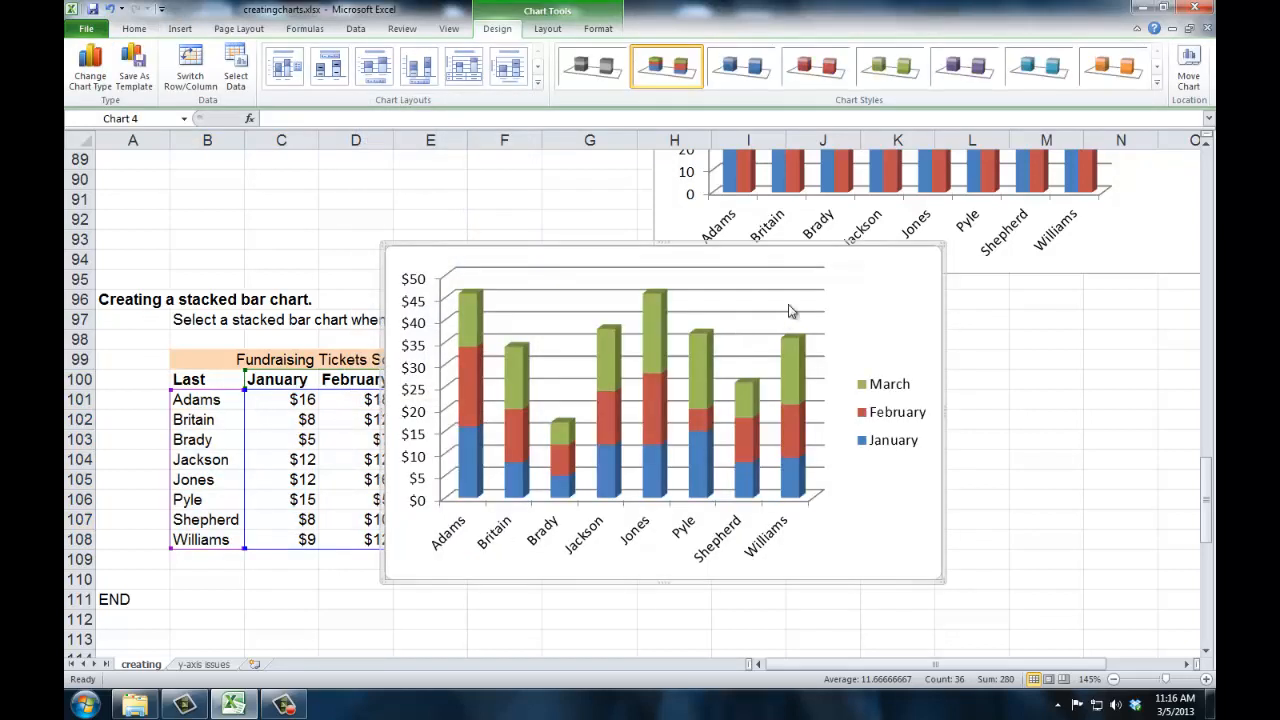
pyautogui.moveTo(837, 263)
pyautogui.mouseDown()
pyautogui.moveTo(908, 323)
pyautogui.moveTo(1011, 351)
pyautogui.moveTo(1005, 339)
pyautogui.mouseUp()
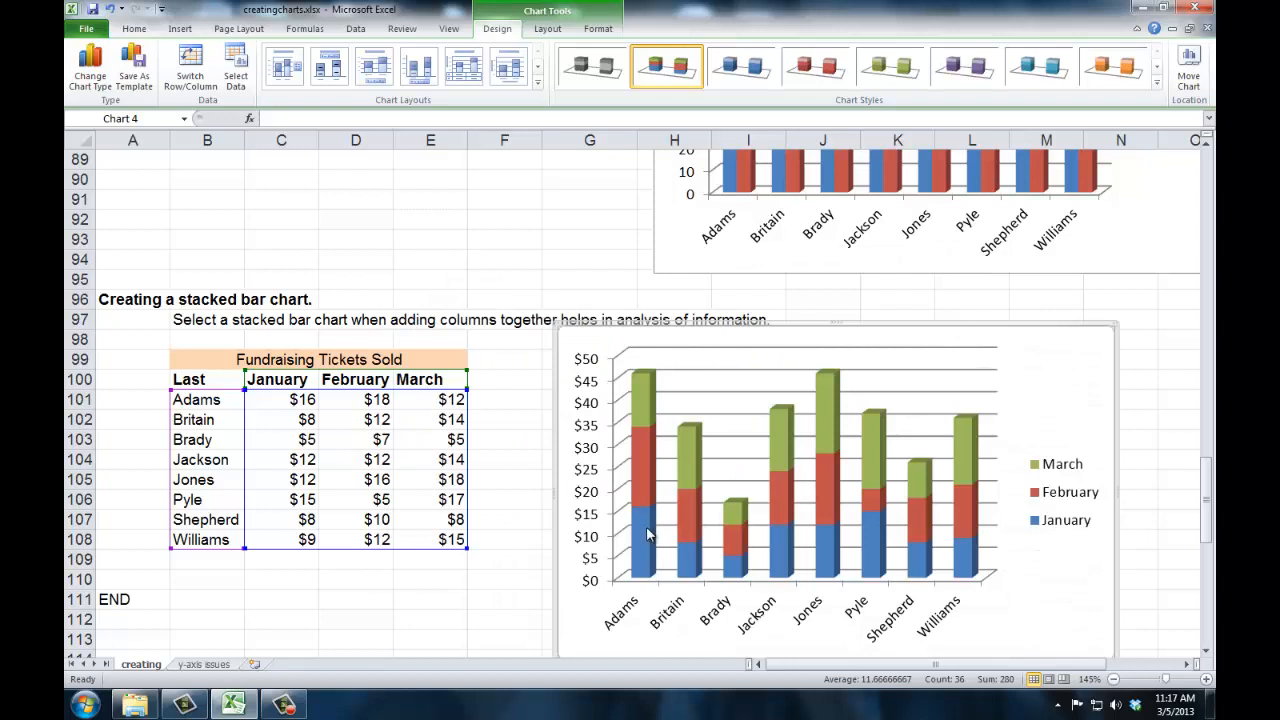
pyautogui.moveTo(648, 385)
pyautogui.moveTo(791, 560)
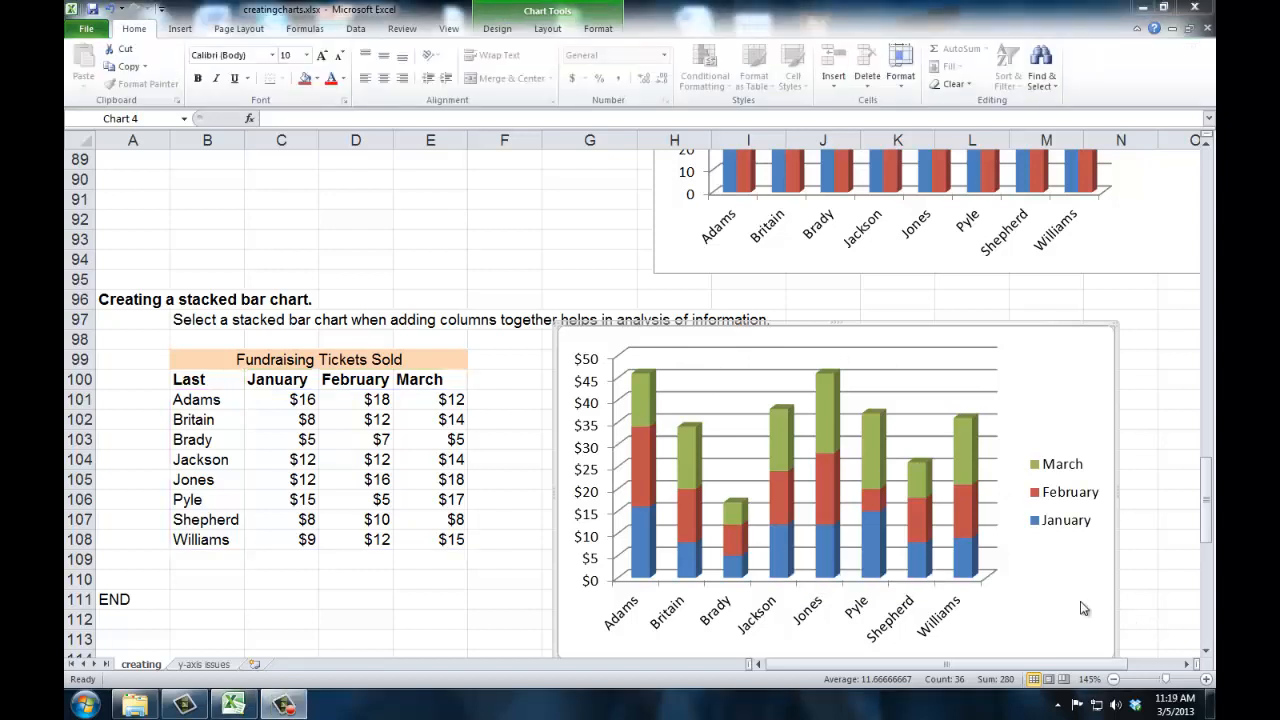
# On the y-axis issues sheet, set the chart's vertical axis maximum to a fixed 100.
pyautogui.click(204, 665)
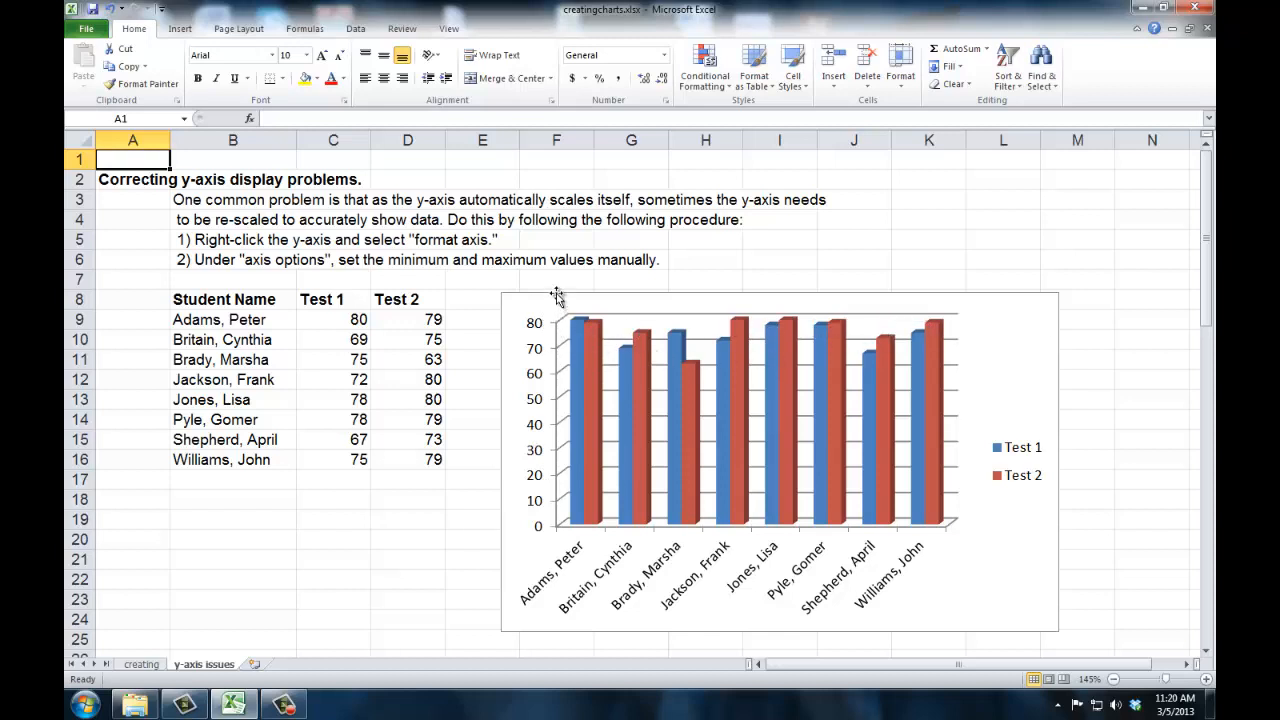
pyautogui.rightClick(538, 403)
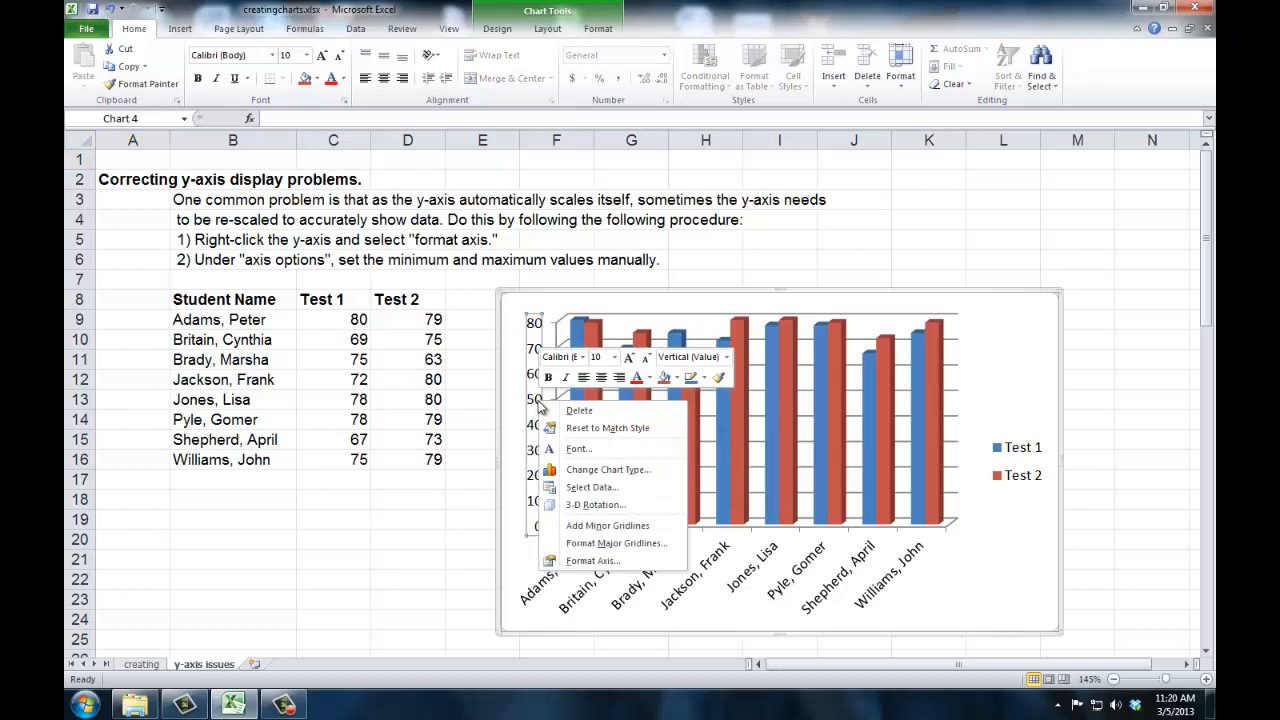
pyautogui.click(590, 561)
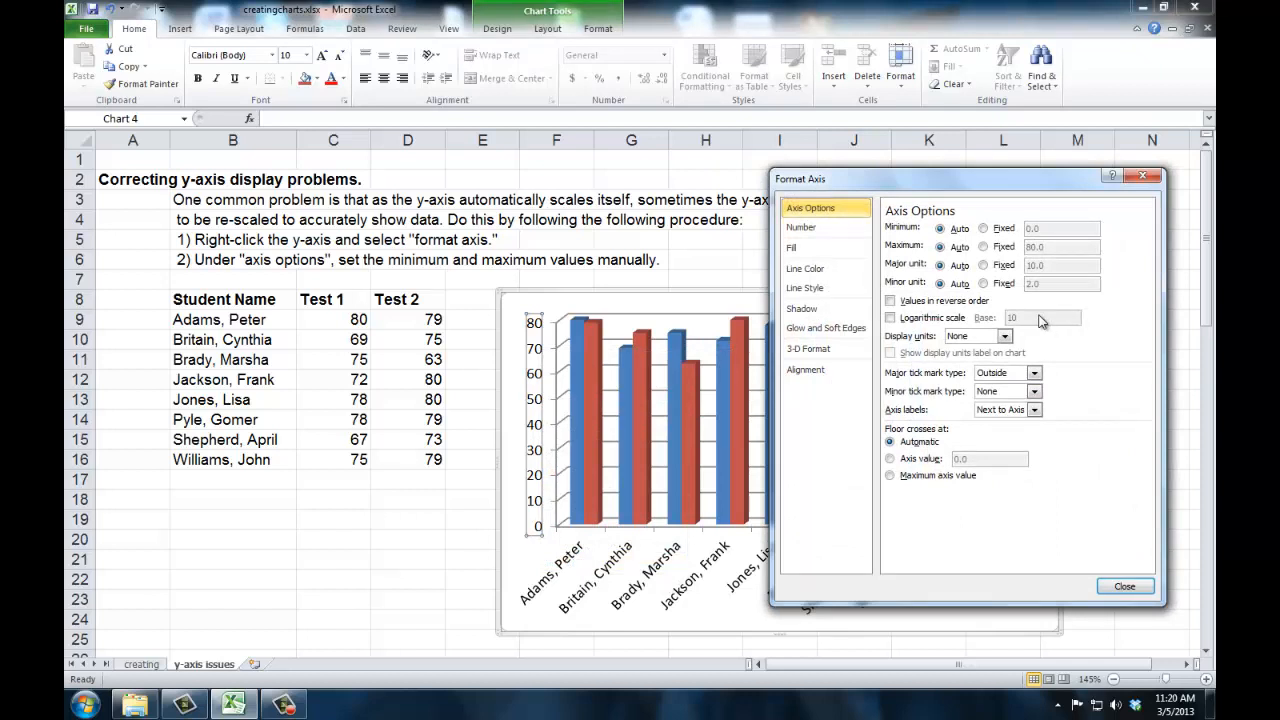
pyautogui.click(984, 248)
pyautogui.click(996, 250)
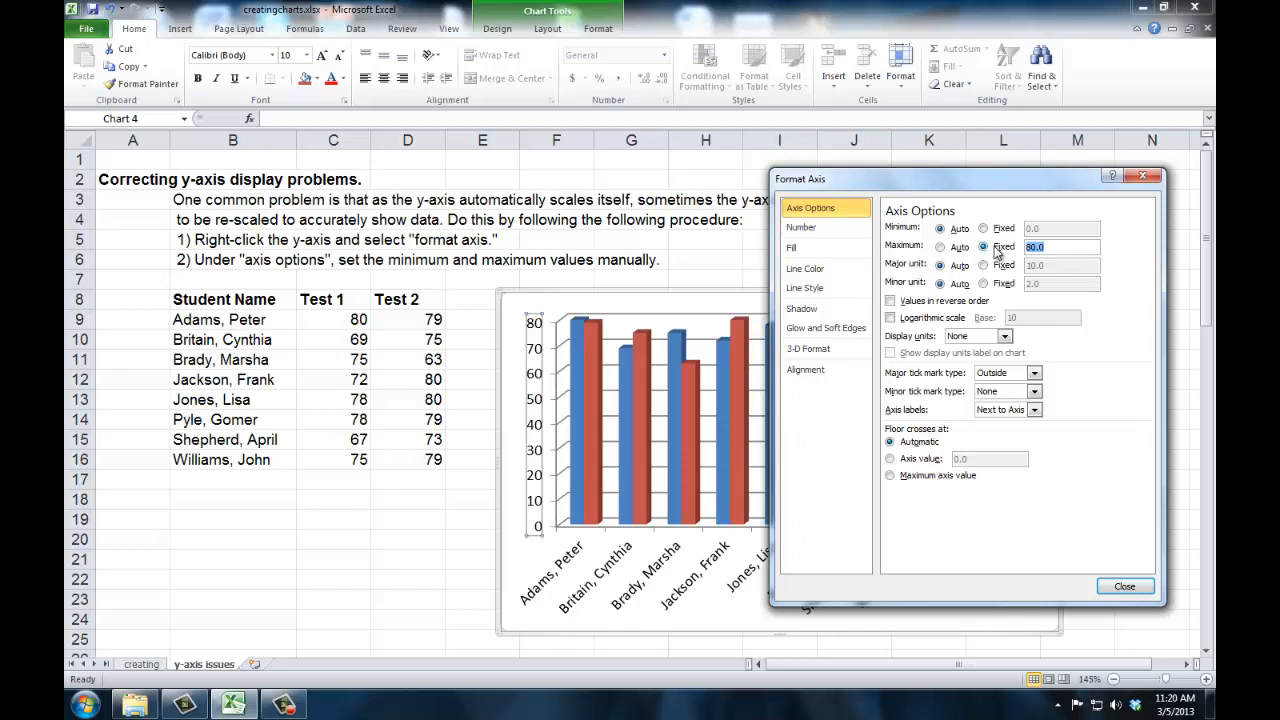
pyautogui.write('10')
pyautogui.click(1124, 587)
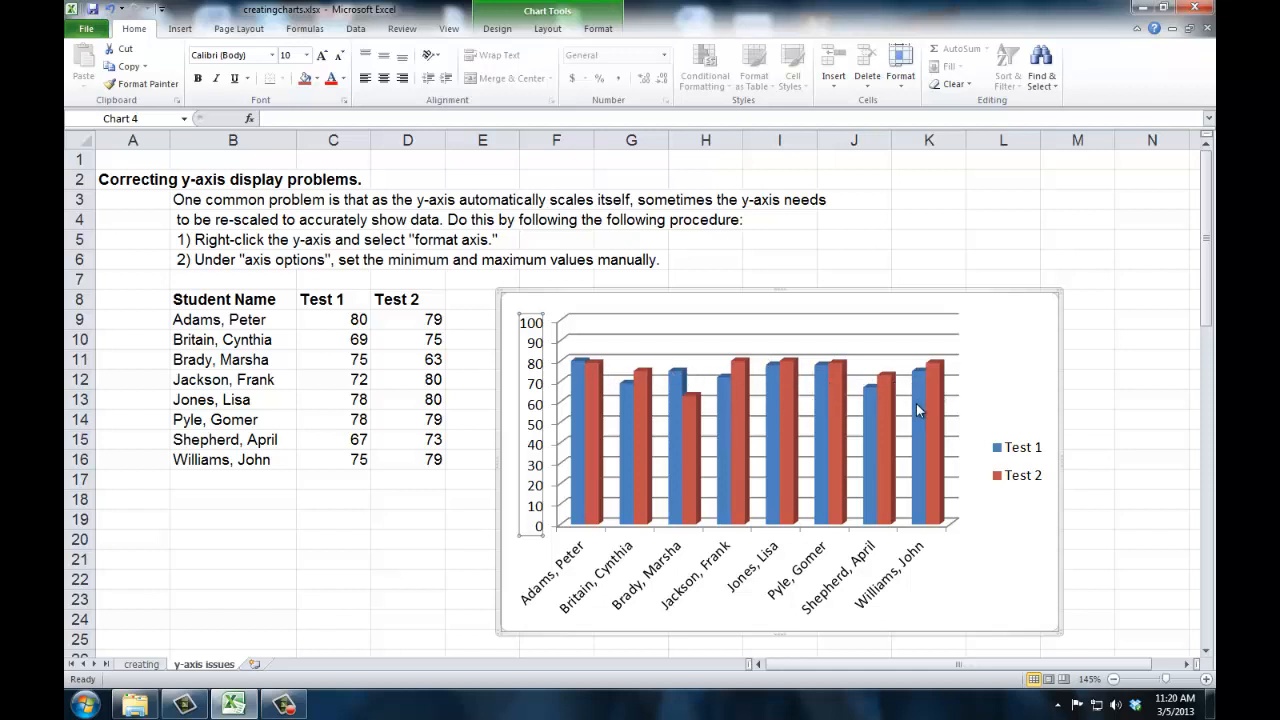
pyautogui.moveTo(917, 410)
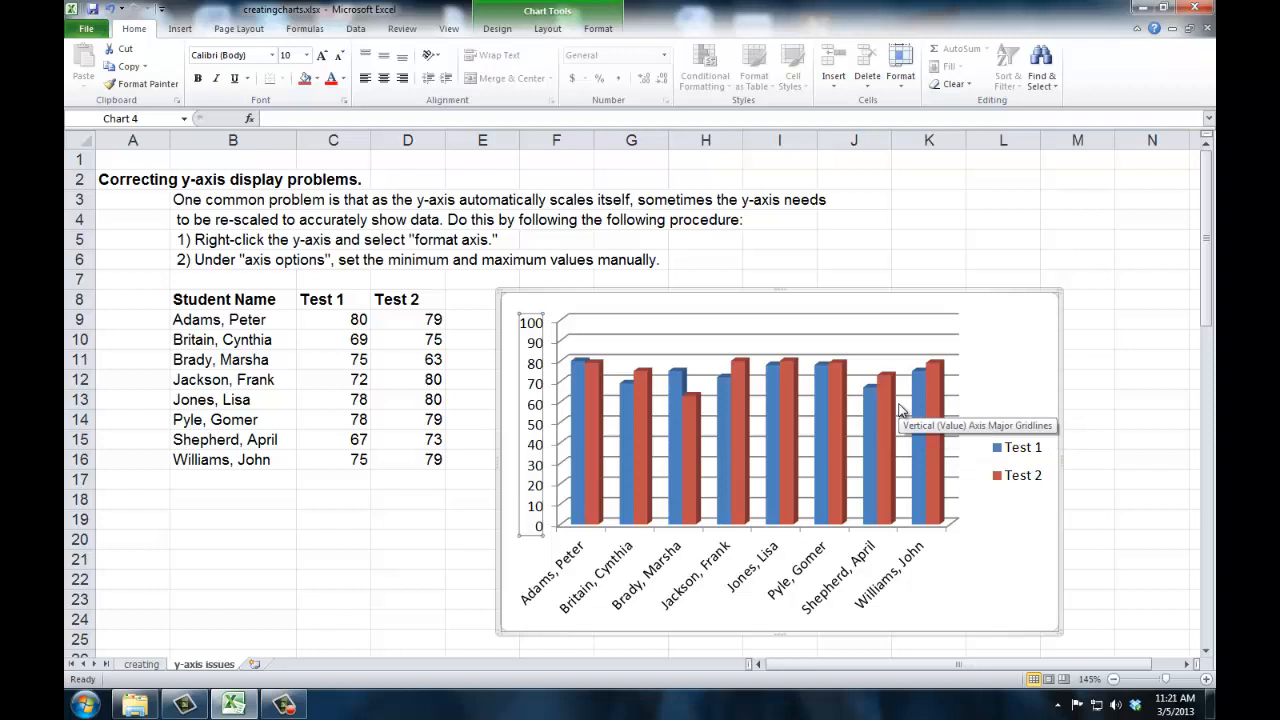